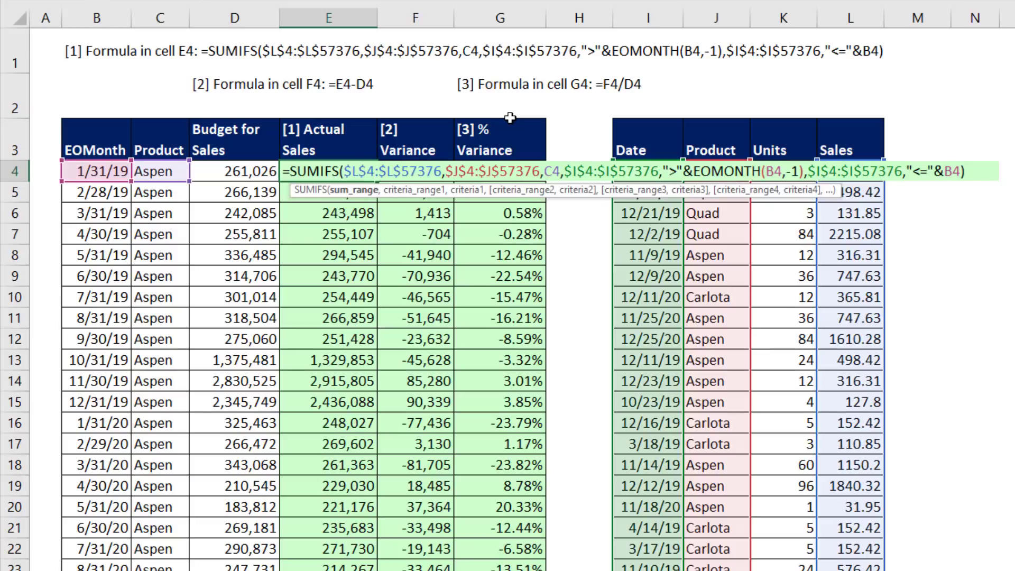
Finish with the SUMIFS formula in E4 and go to the Actual vs Budgeted Sales PivotTable sheet.
key(ctrl+Return)
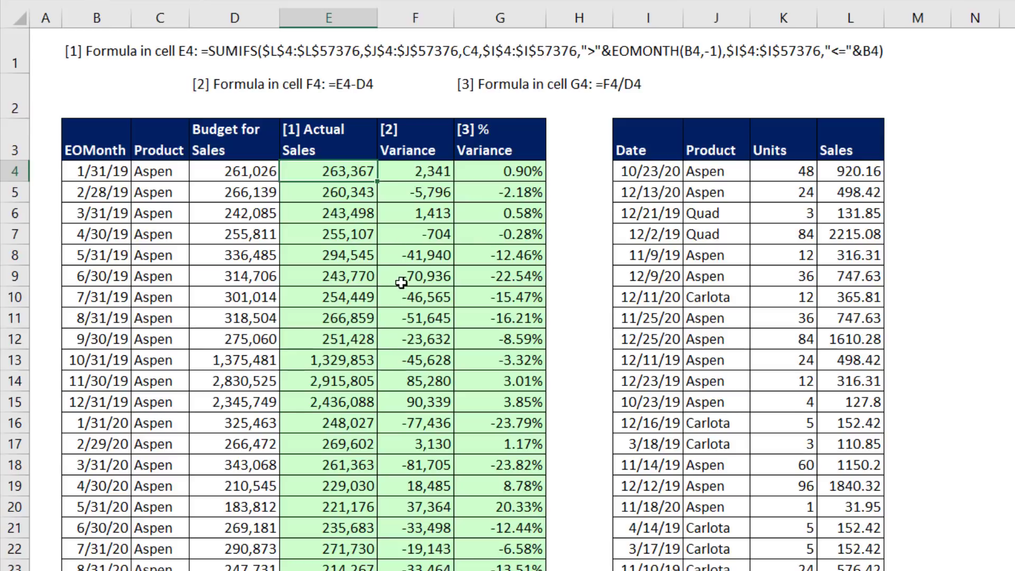
key(ctrl+Page_Down)
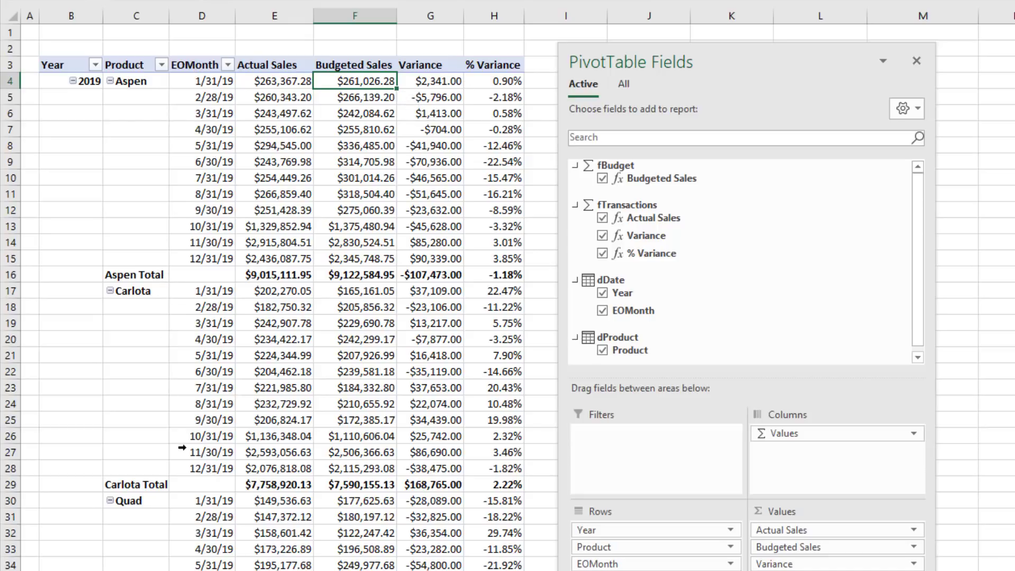
Move Product above Year in the PivotTable rows, then go to the Tables sheet.
scroll(194, 476, down, 5)
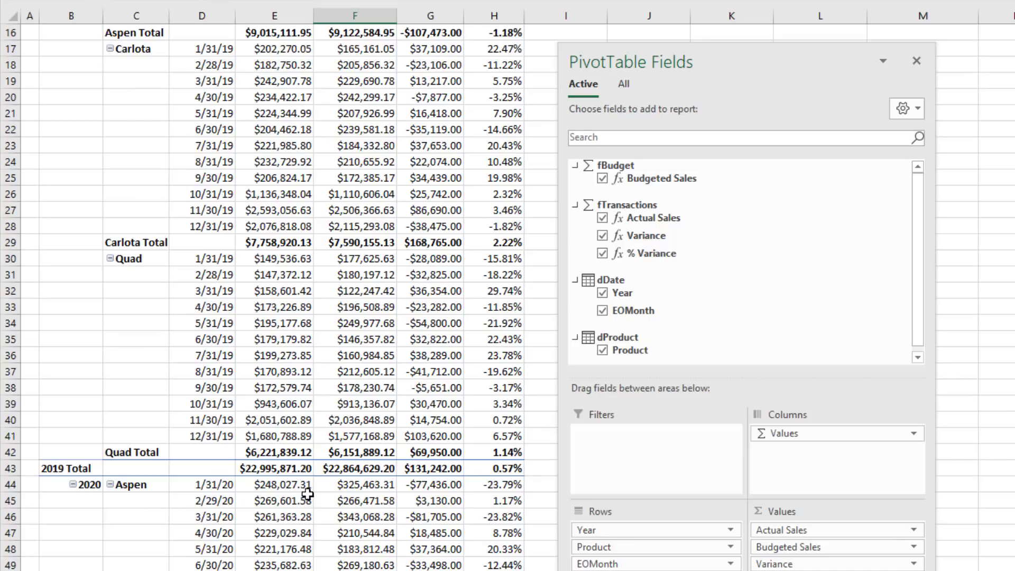
scroll(309, 499, up, 5)
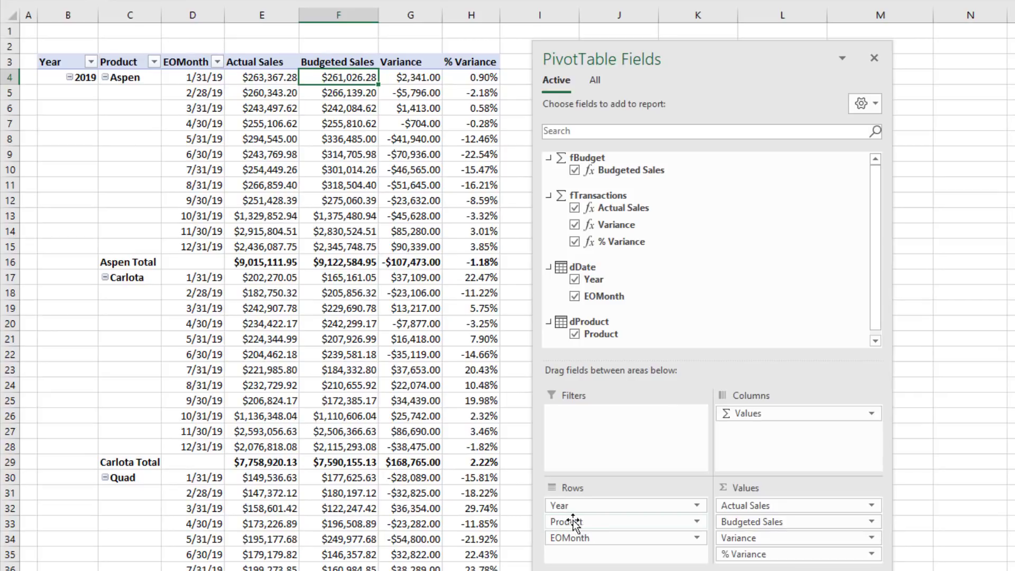
drag(592, 525, 620, 502)
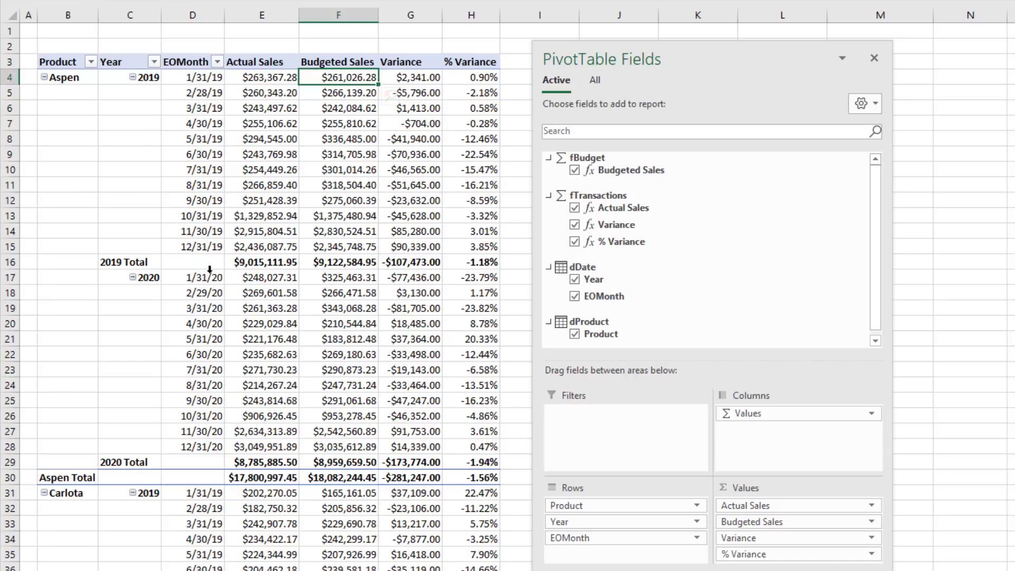
mouse_move(265, 481)
mouse_move(444, 97)
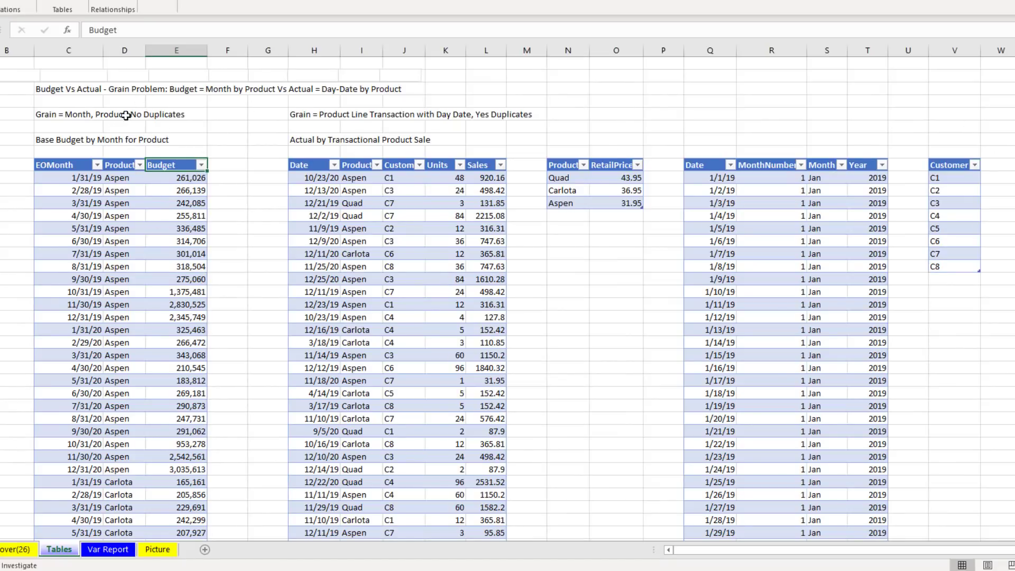
click(58, 181)
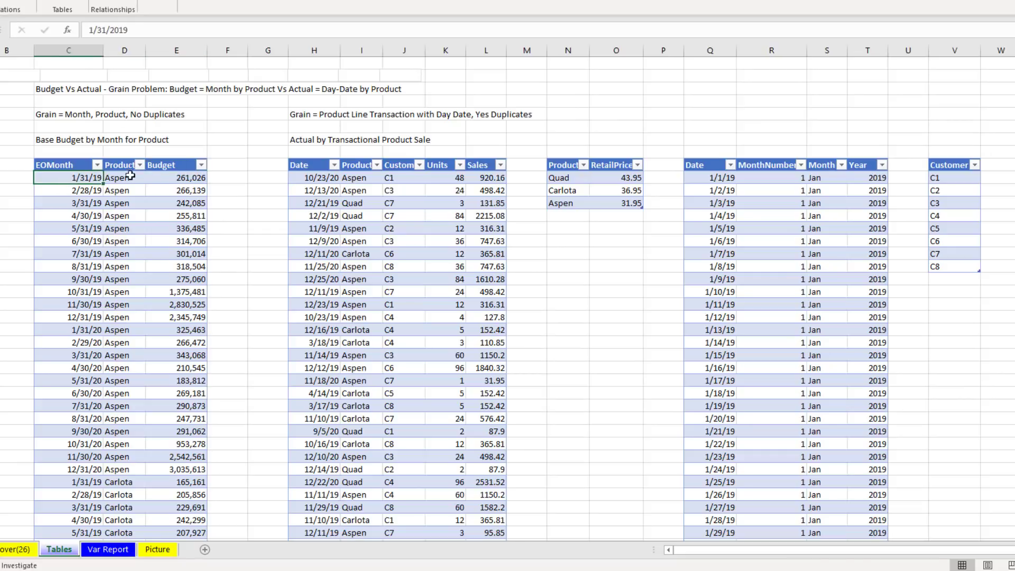
drag(130, 176, 211, 175)
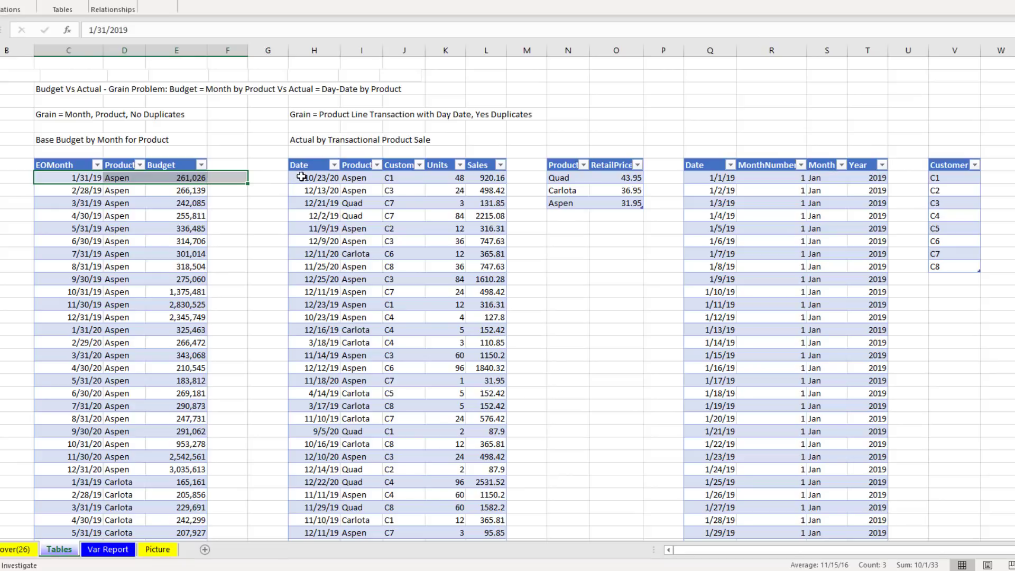
drag(306, 178, 492, 178)
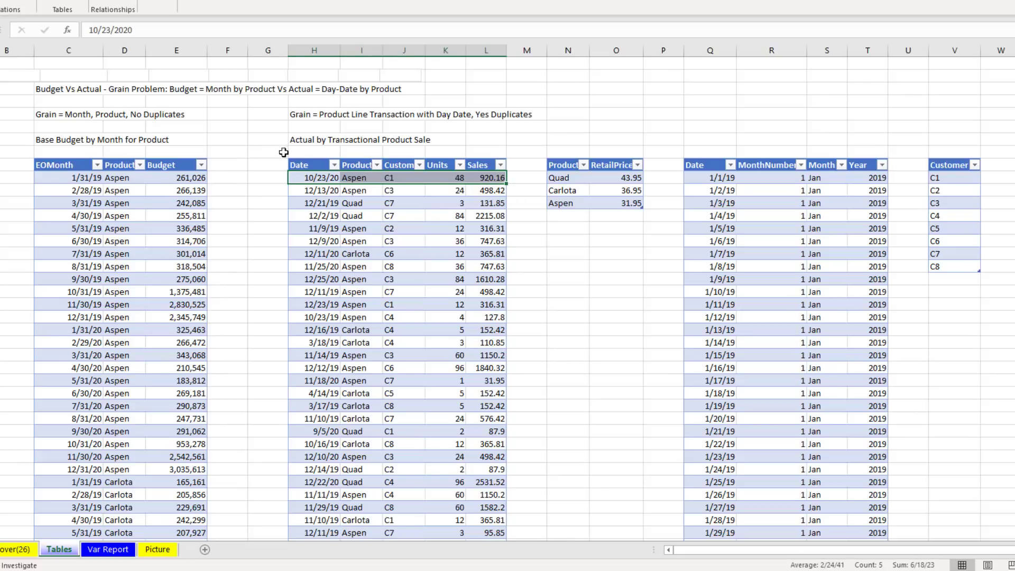
click(195, 178)
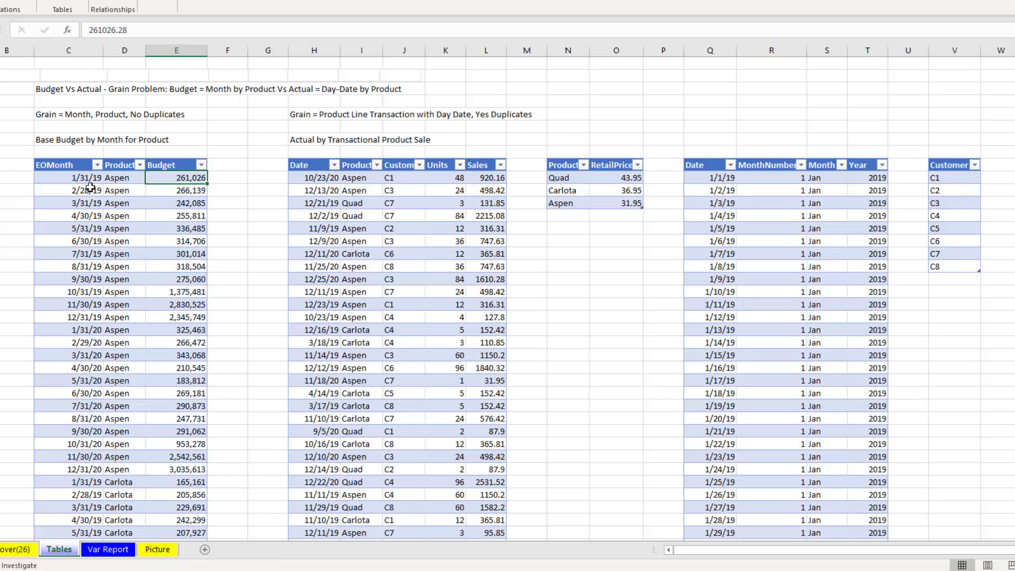
drag(71, 178, 183, 178)
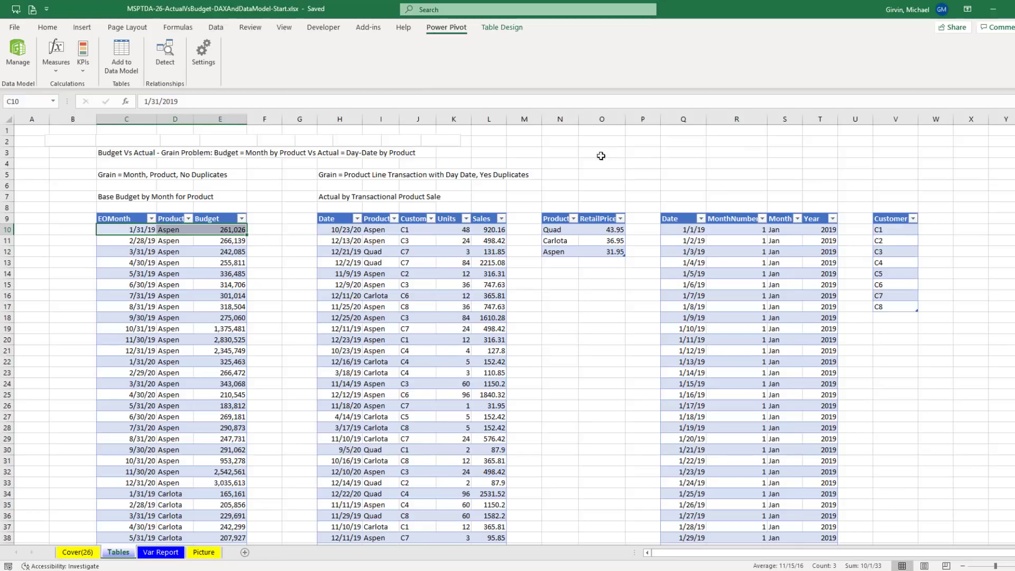
From a cell in the budget table, open the Power Pivot data model showing fBudget.
click(212, 230)
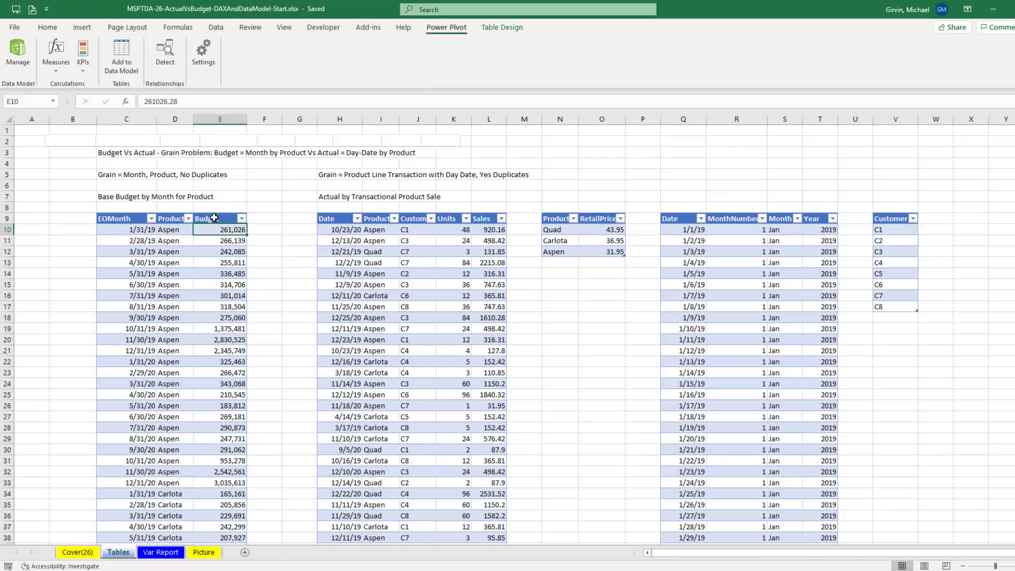
click(128, 55)
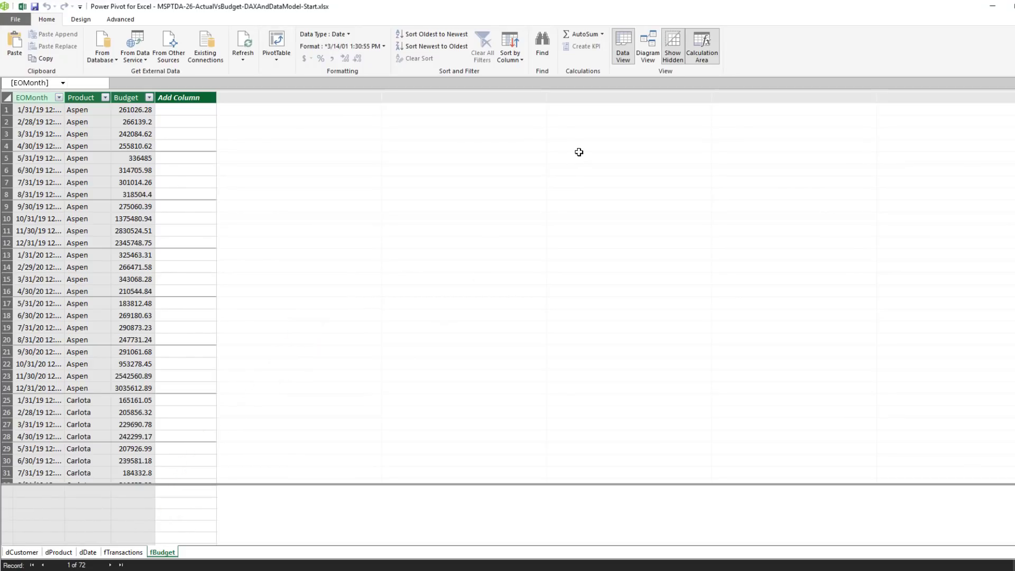
In Diagram View, relate dDate's Date to fTransactions' Date.
click(652, 57)
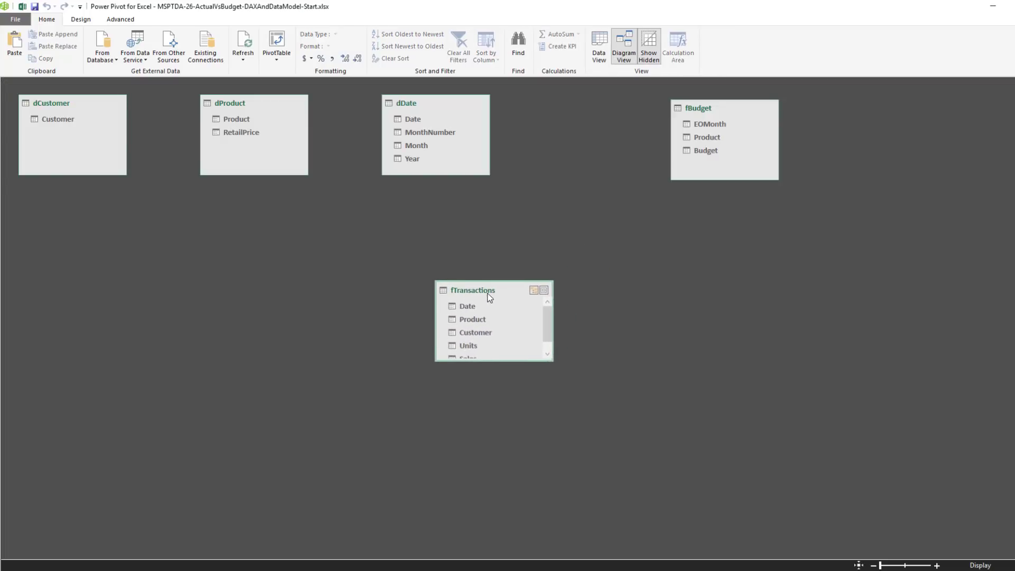
drag(548, 364, 550, 416)
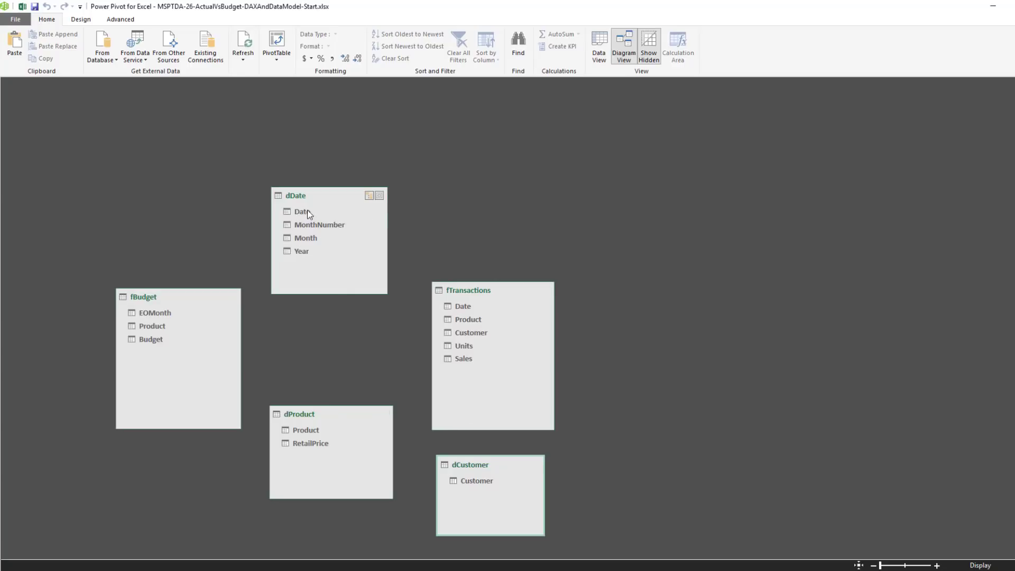
drag(301, 212, 453, 305)
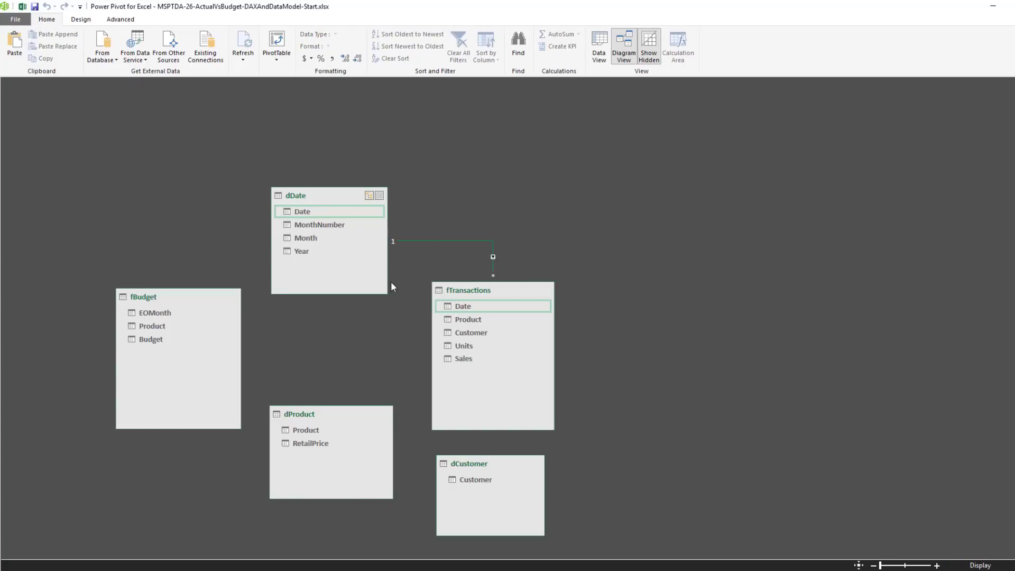
drag(328, 199, 328, 247)
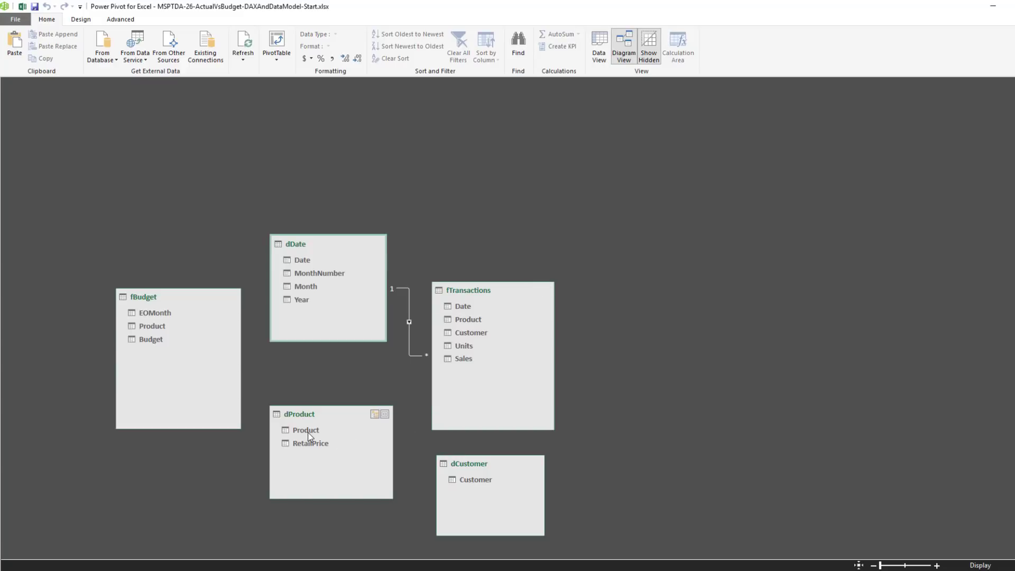
Relate dProduct's Product to both fTransactions' Product and fBudget's Product.
drag(299, 437, 455, 316)
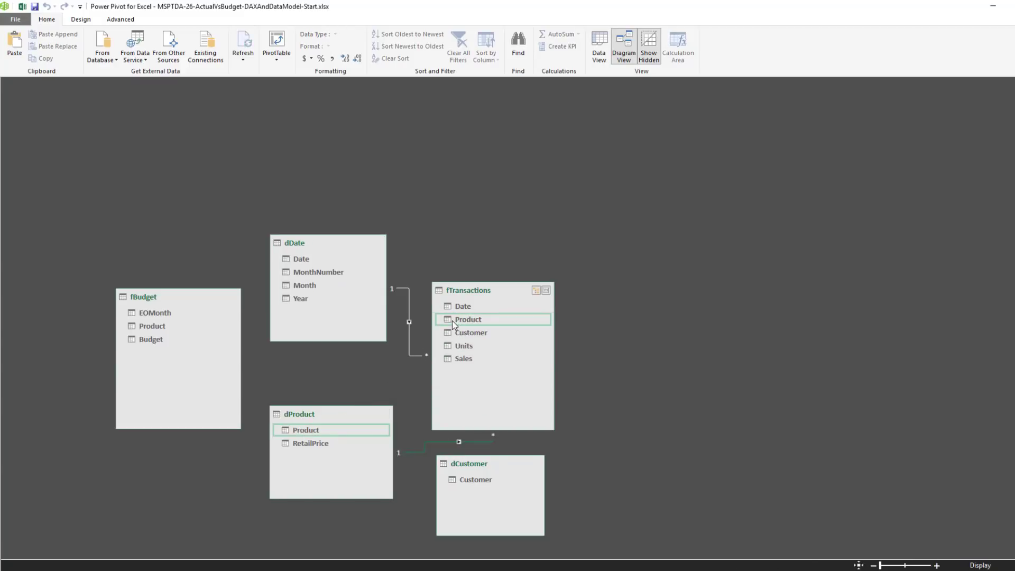
drag(338, 420, 332, 402)
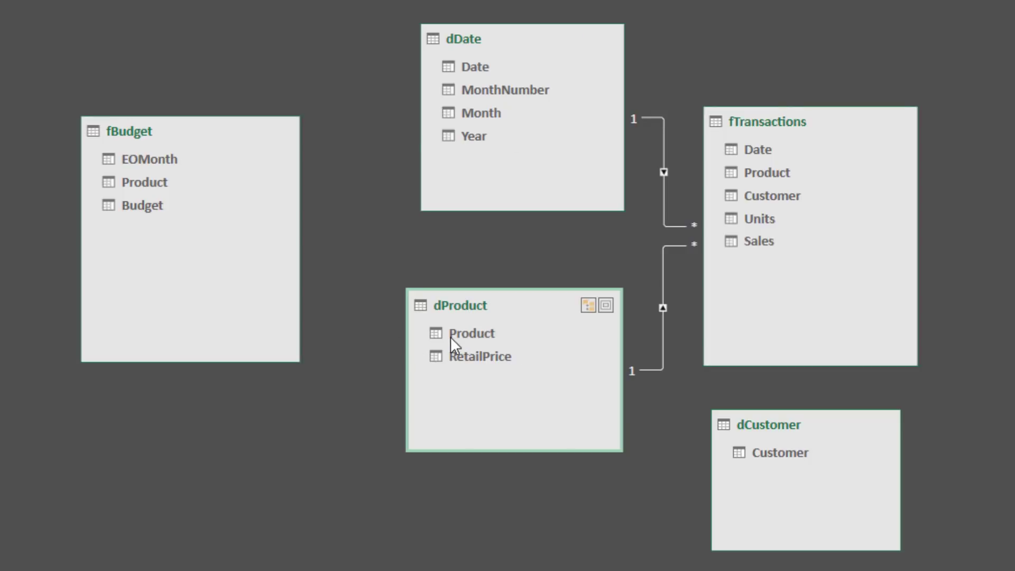
drag(468, 335, 154, 182)
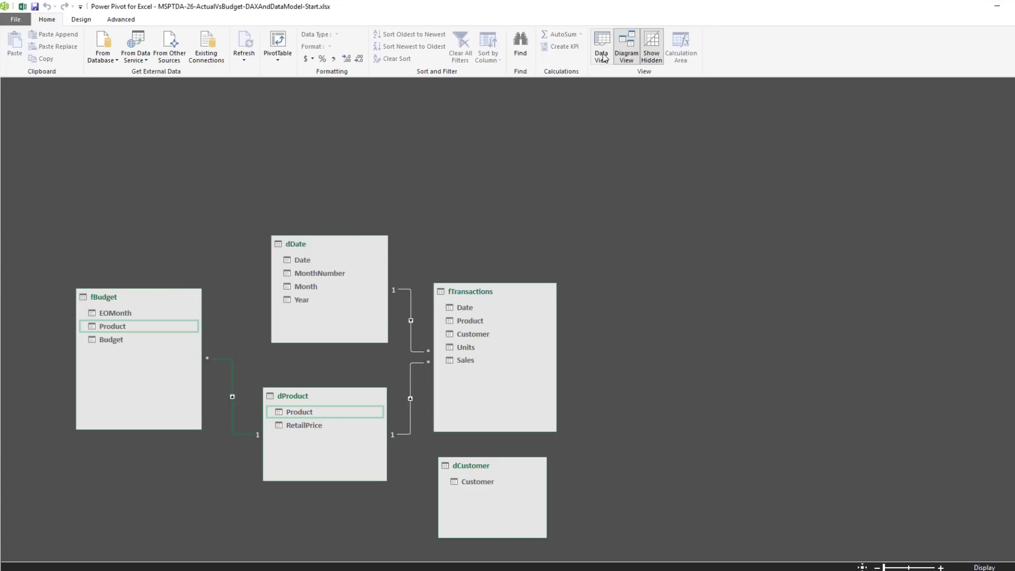
Check the fBudget rows, then link dDate's Date to fBudget's EOMonth in the diagram.
click(603, 50)
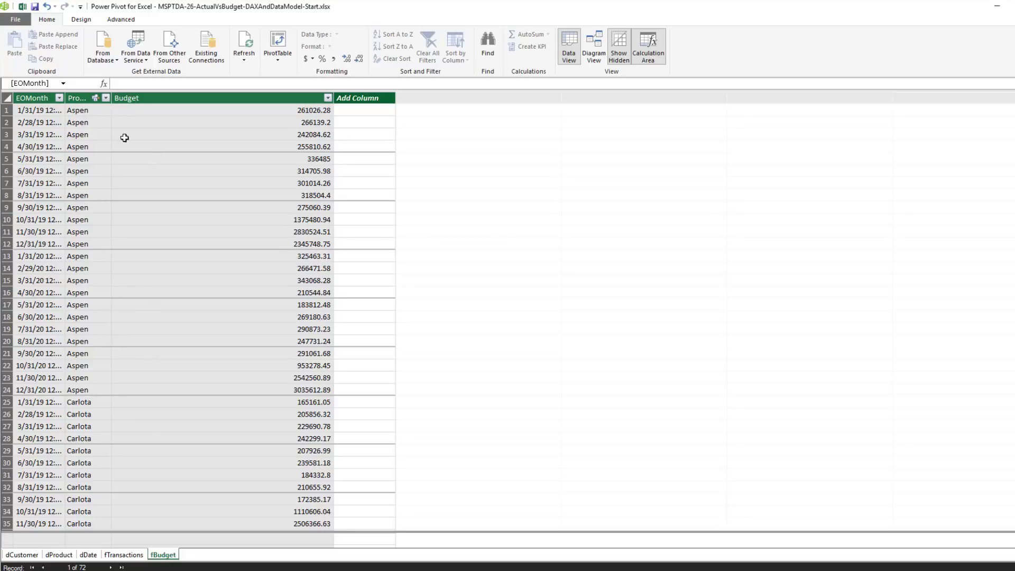
click(594, 47)
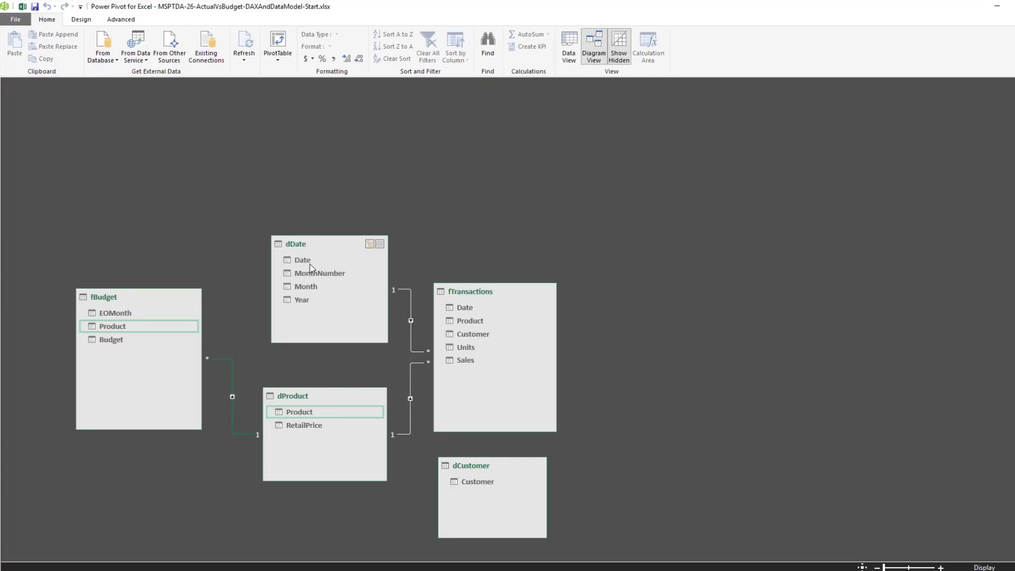
mouse_move(306, 259)
mouse_down()
mouse_move(238, 261)
mouse_move(150, 288)
mouse_move(130, 315)
mouse_up()
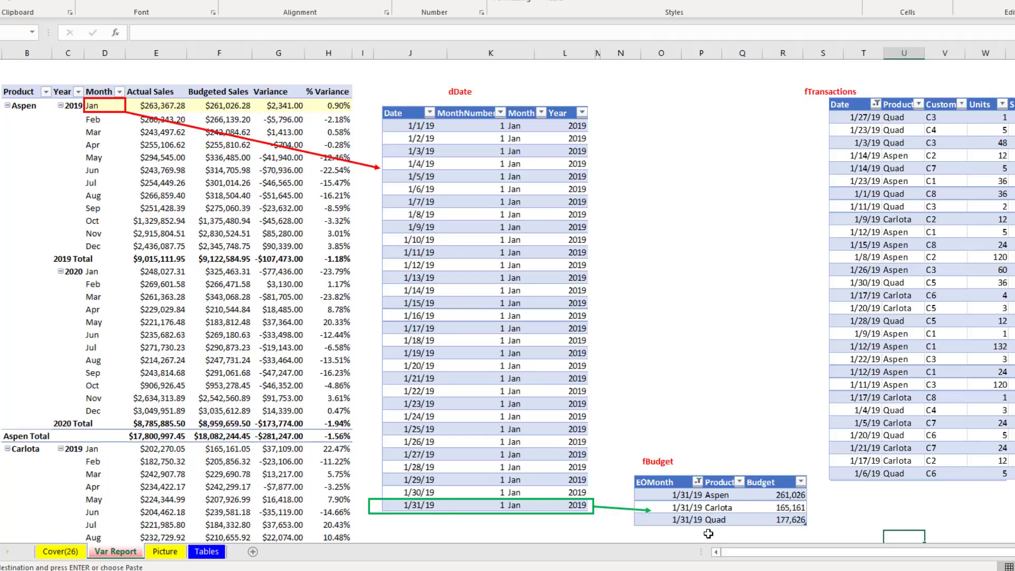
Undo the last relationship change in the Power Pivot diagram.
key(ctrl+z)
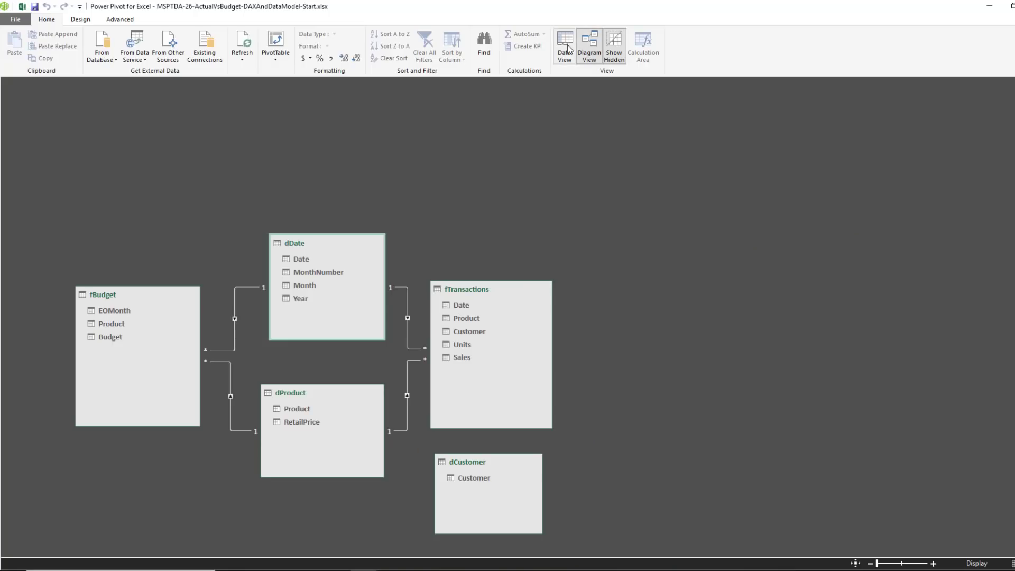
In fBudget's calculation area, create Budgeted Sales:=SUM(fBudget[Budget]) formatted as $ English (United States).
click(566, 48)
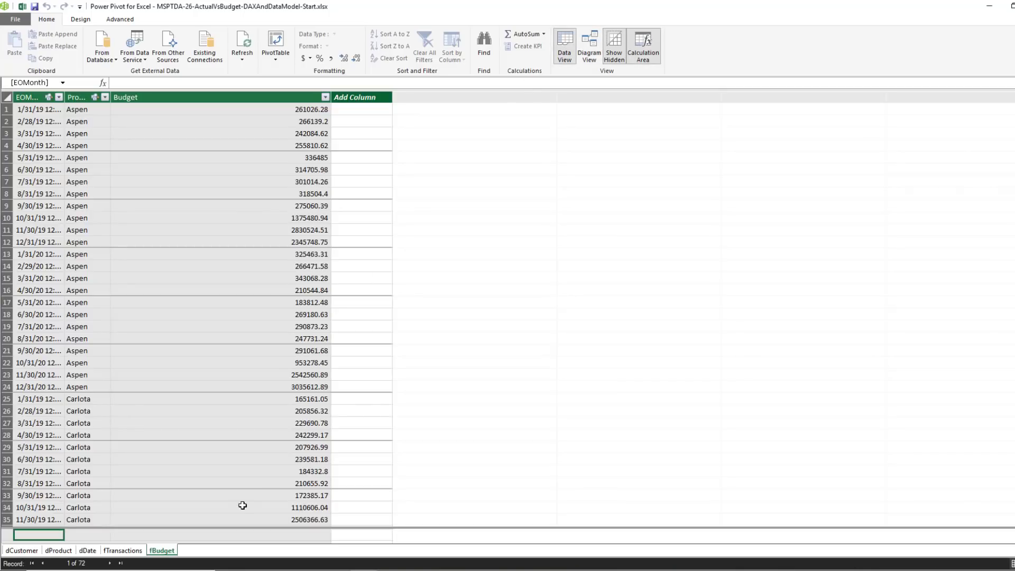
drag(223, 528, 258, 207)
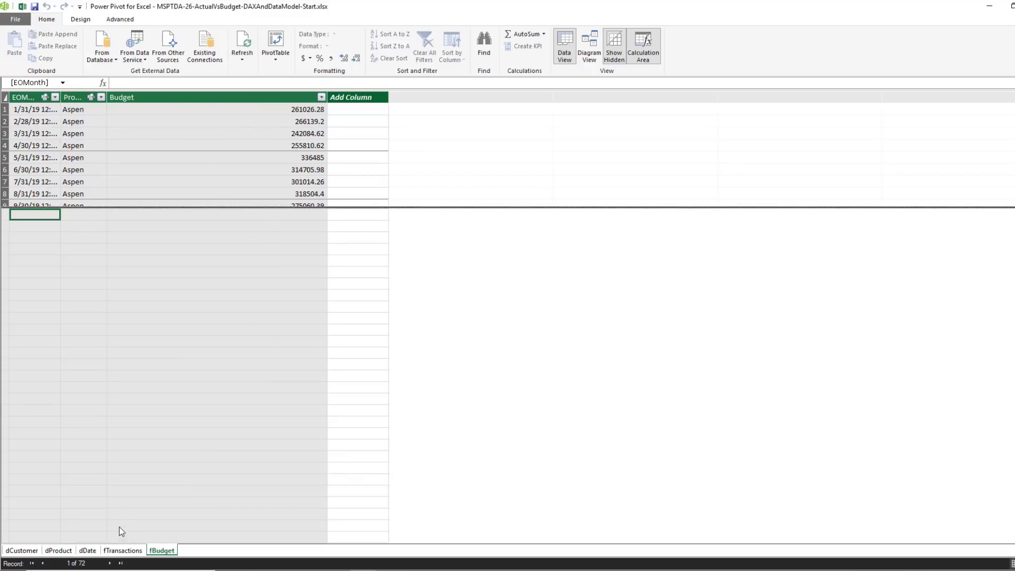
click(174, 241)
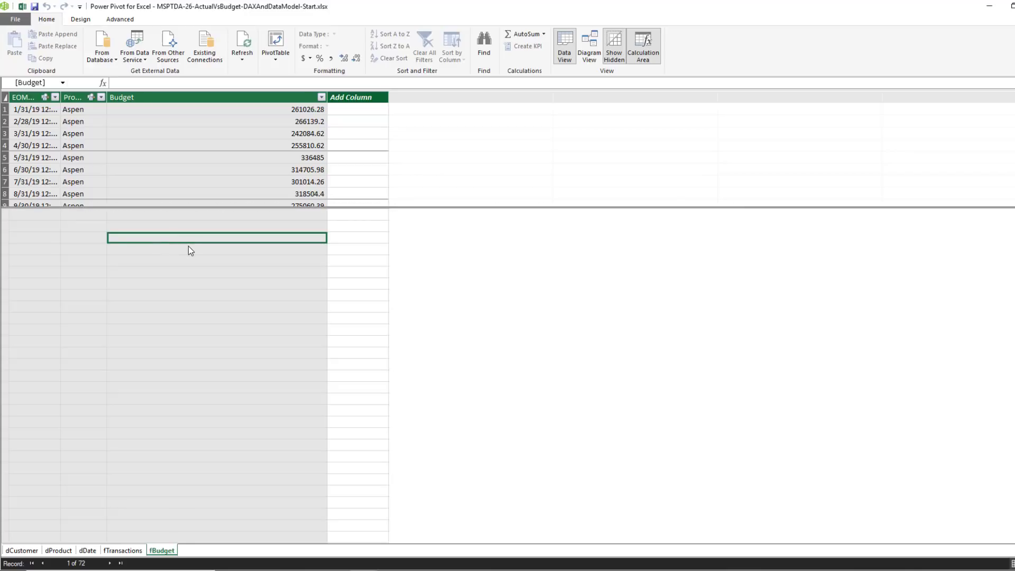
text(Budgeted Sales:=)
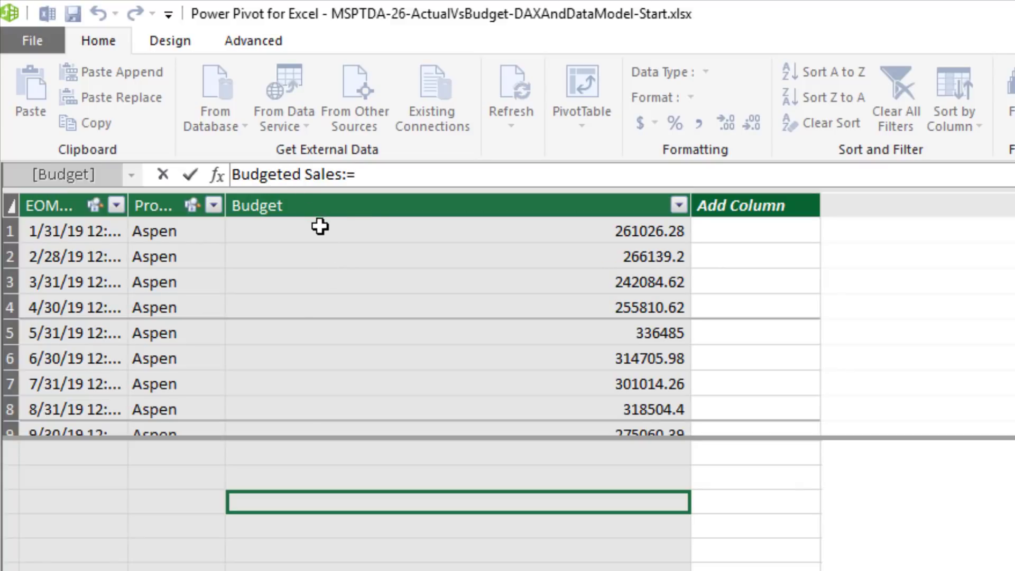
text(sum()
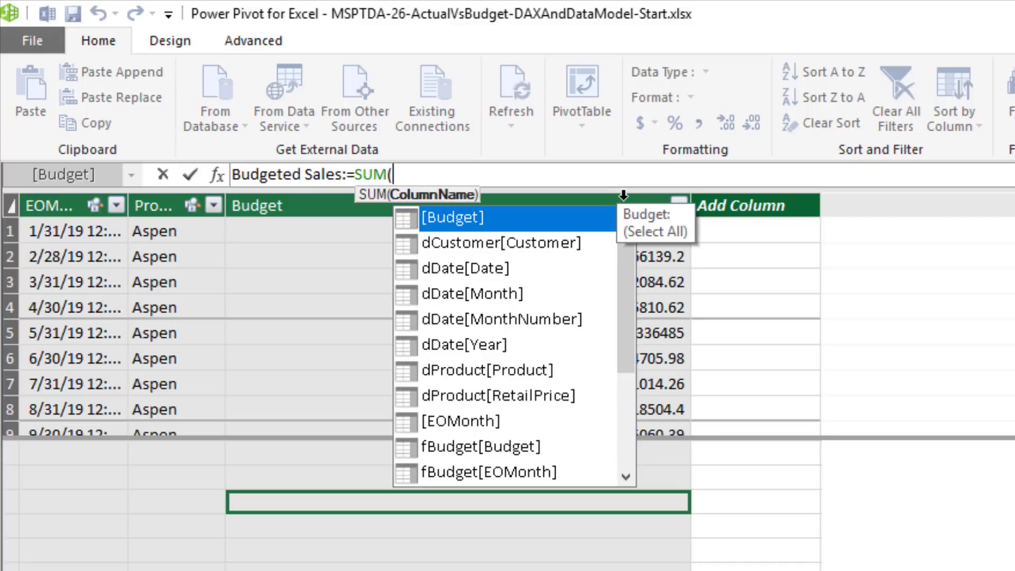
click(624, 197)
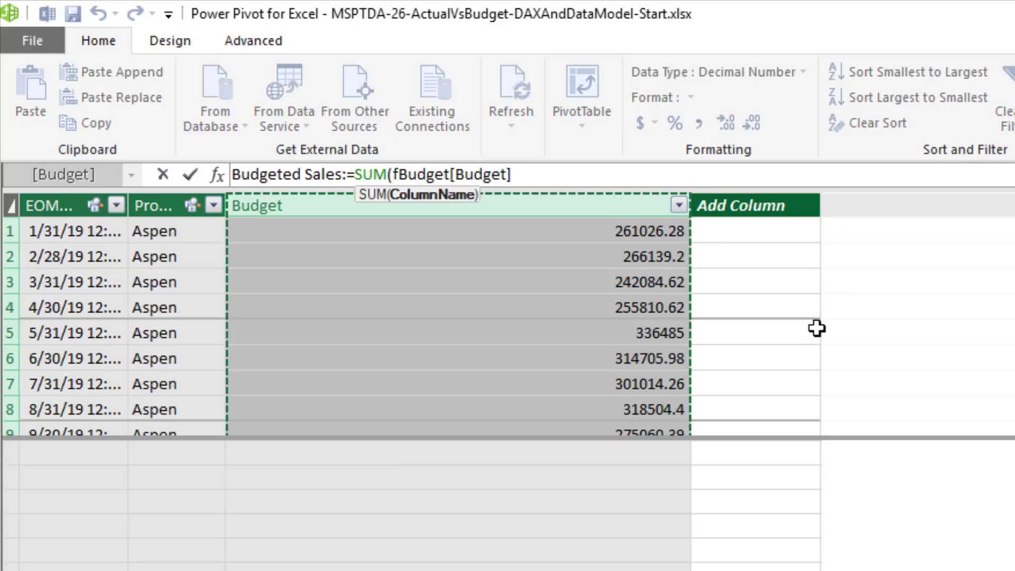
text())
key(Return)
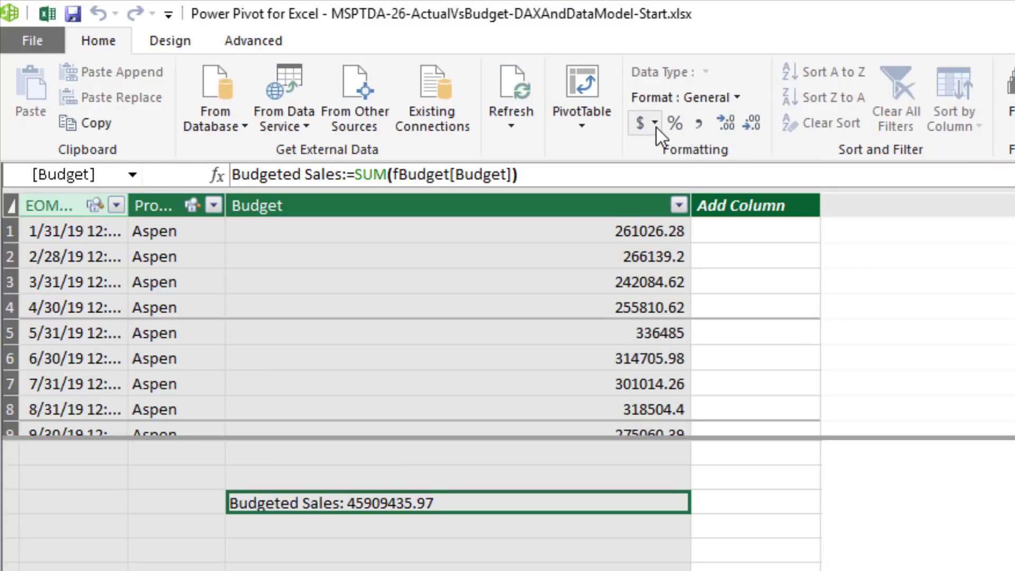
click(654, 125)
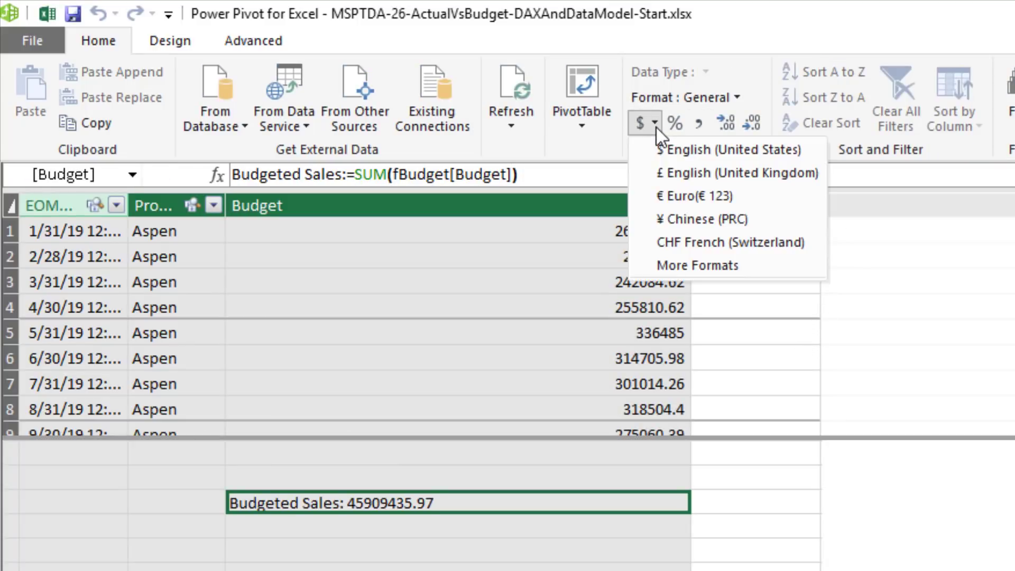
click(710, 151)
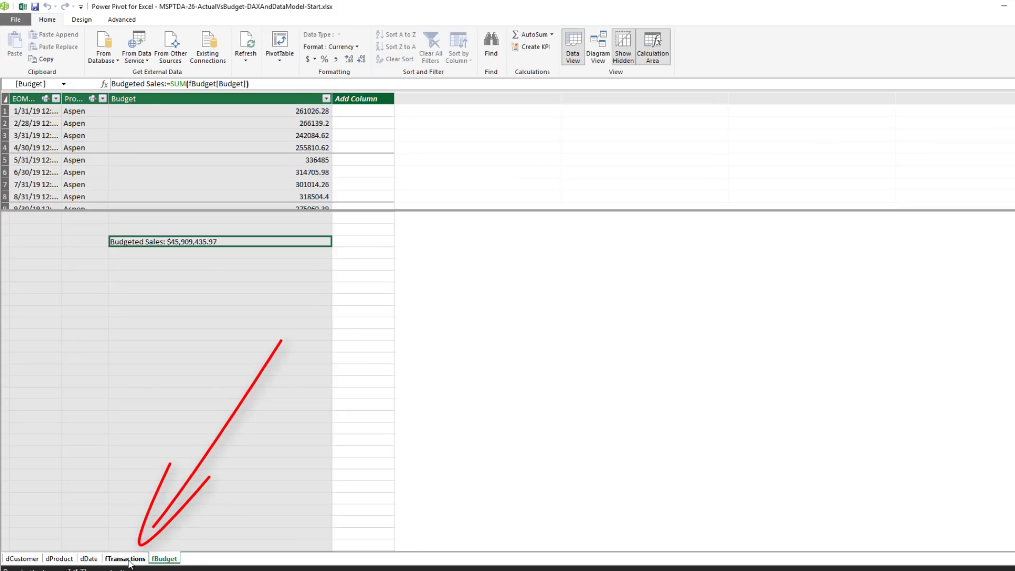
In fTransactions, create Acutal Sales:=SUM(fTransactions[Sales]) formatted as $ English (United States).
click(127, 559)
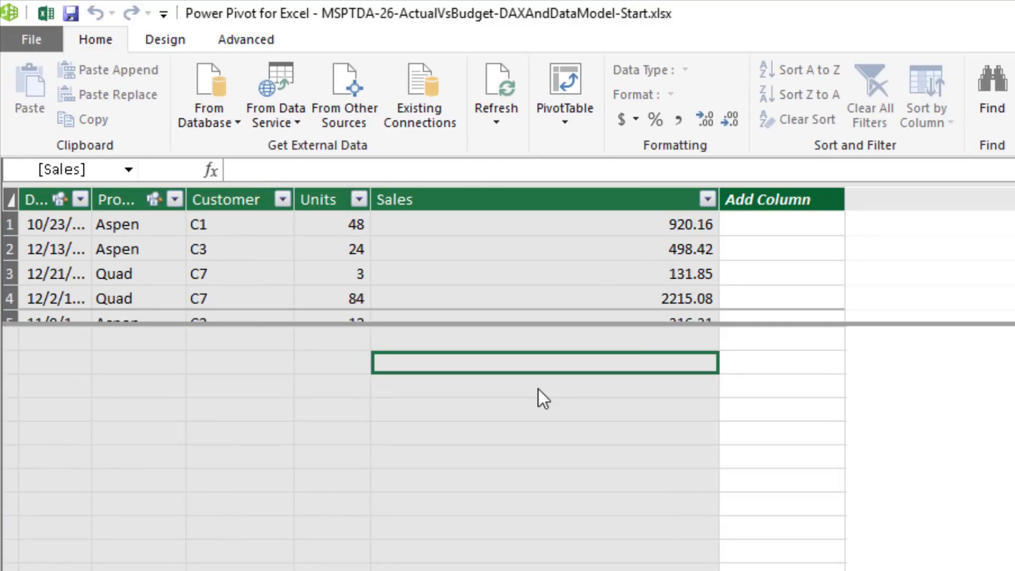
text(Acutal Sales:=SUM(fTransactions[Sales])
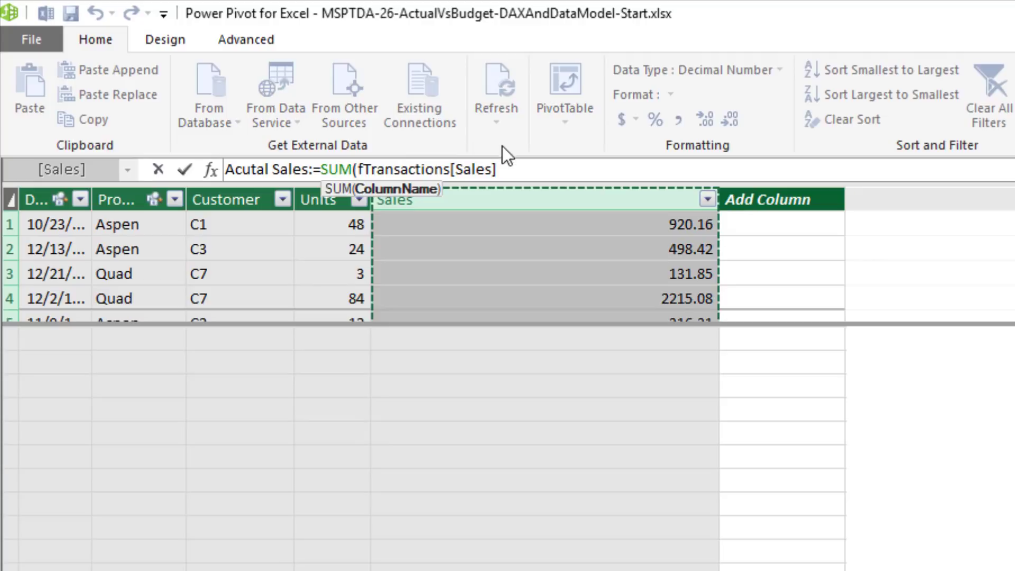
text())
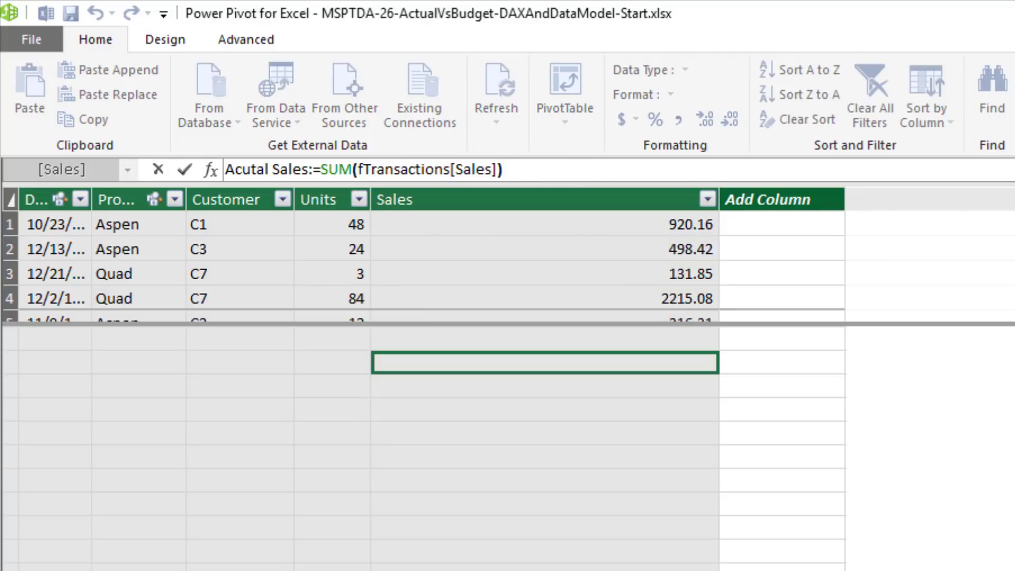
key(Return)
click(636, 119)
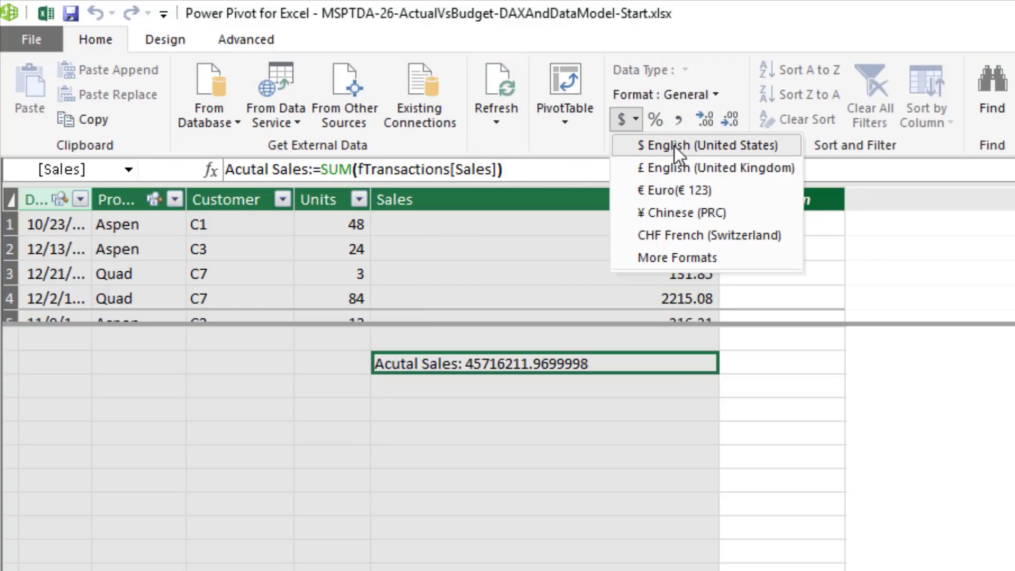
click(675, 144)
click(500, 386)
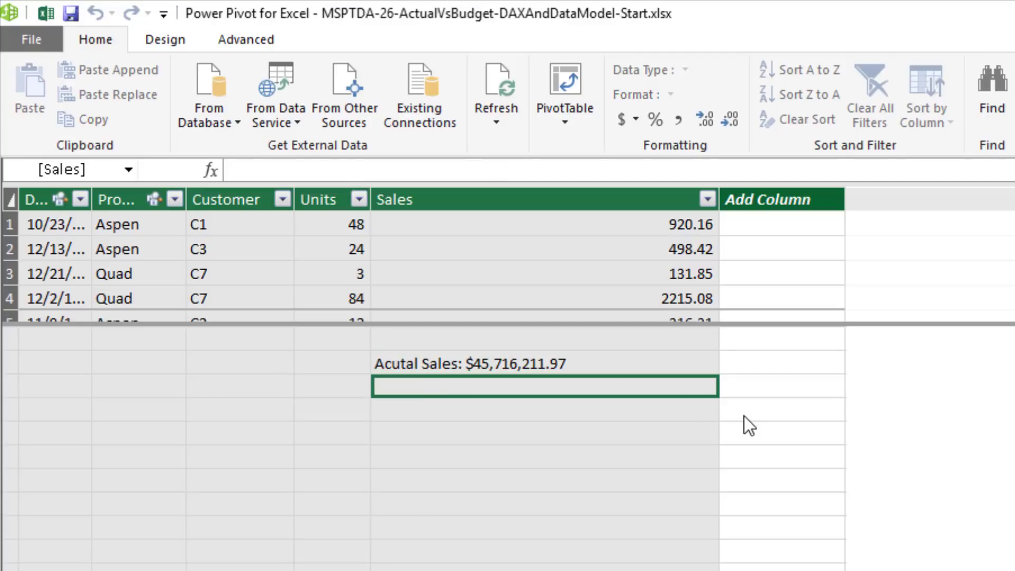
Create Var:=[Acutal Sales]-[Budgeted Sales] formatted as US dollar currency, giving -$193,224.00.
text(Var:=)
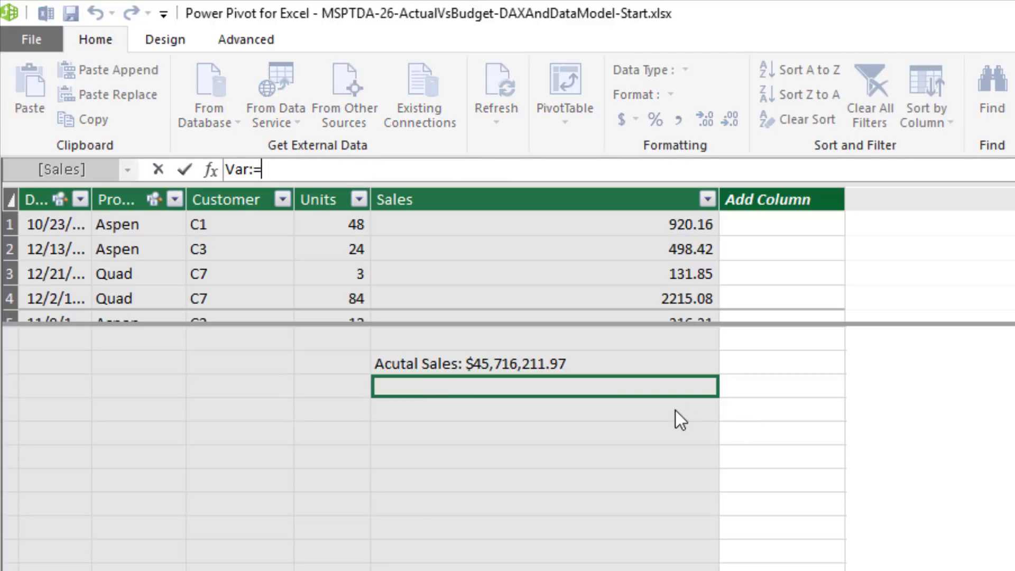
text([)
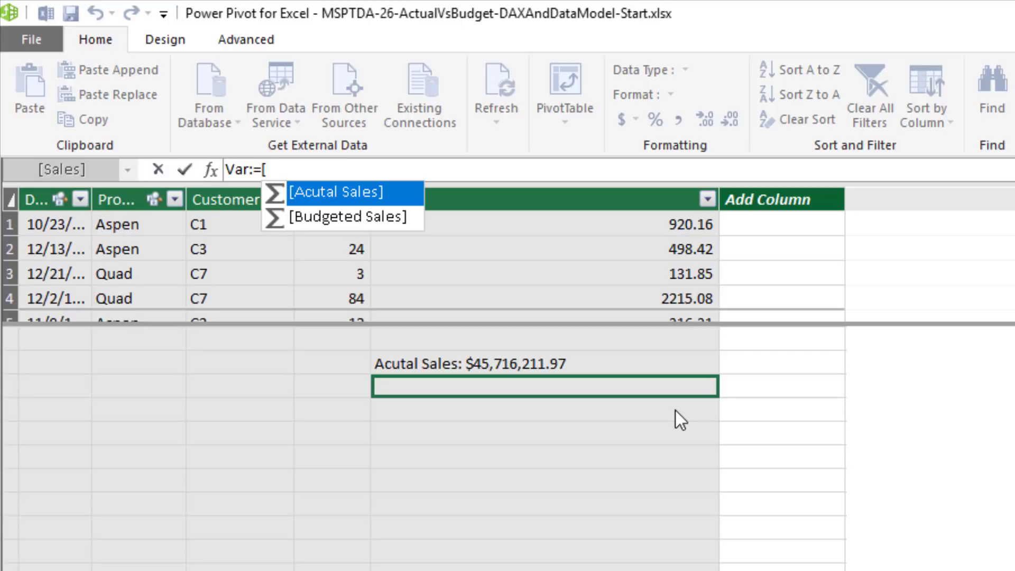
key(Tab)
text(-)
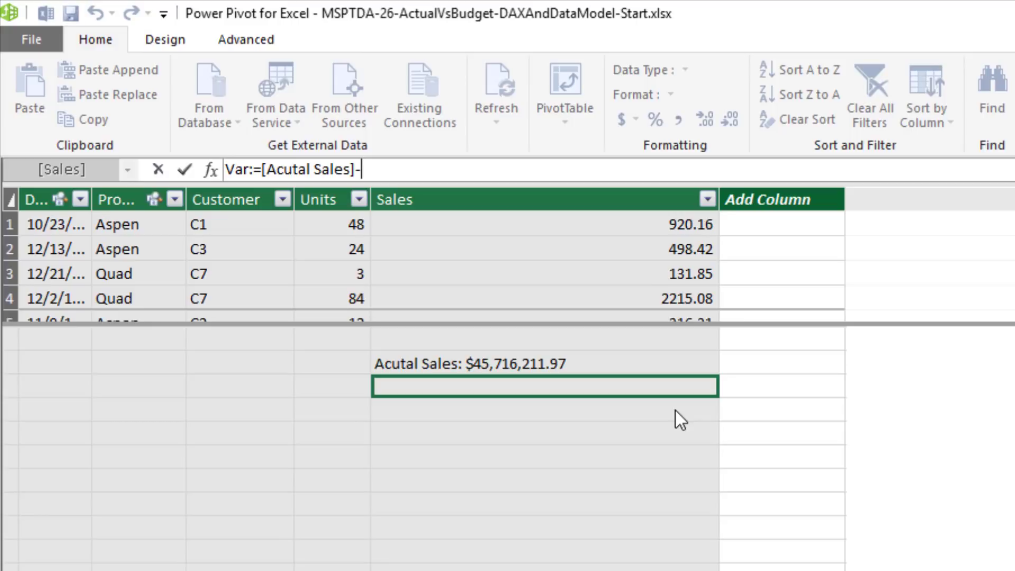
text([b)
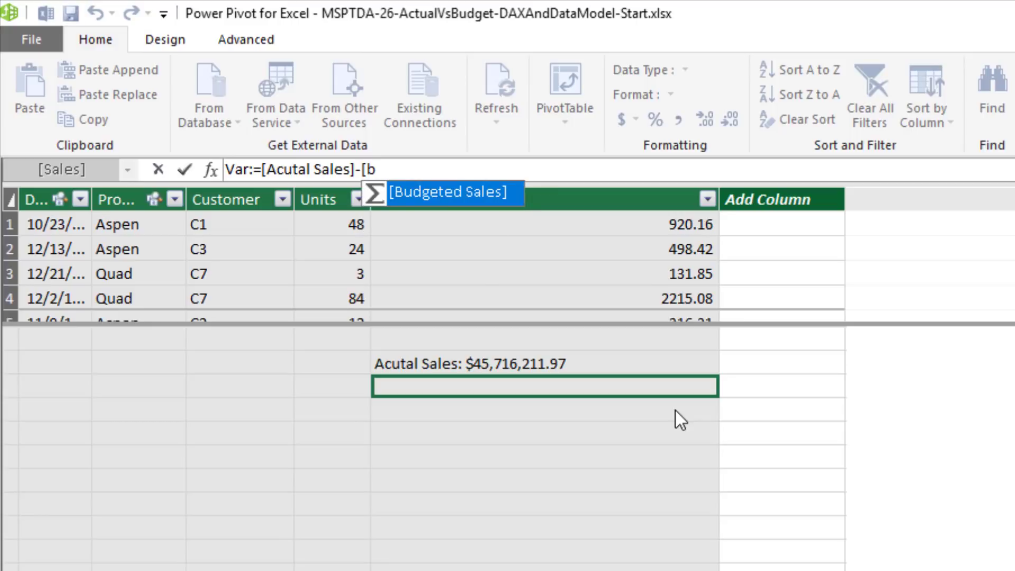
key(Tab)
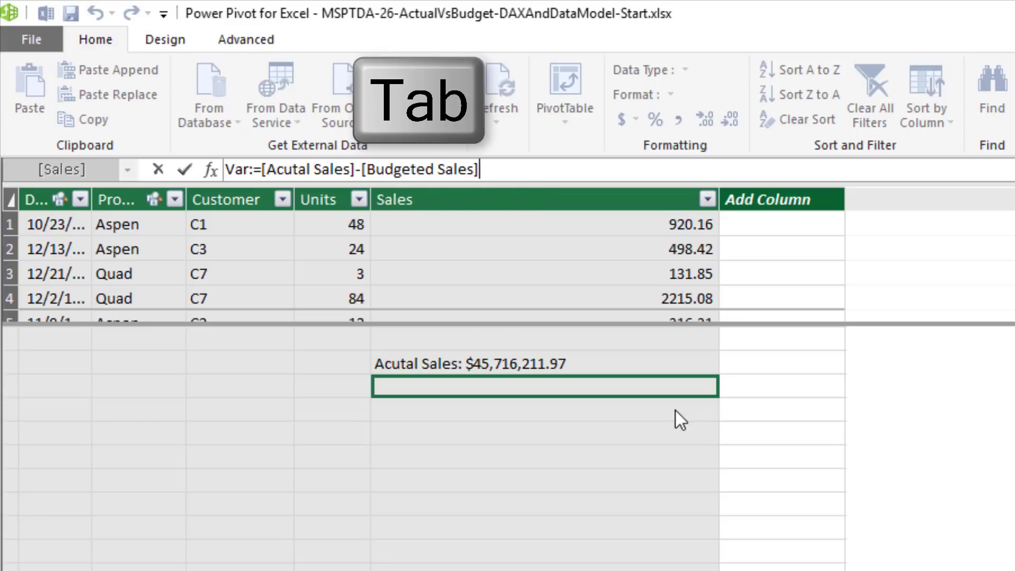
key(Return)
click(636, 120)
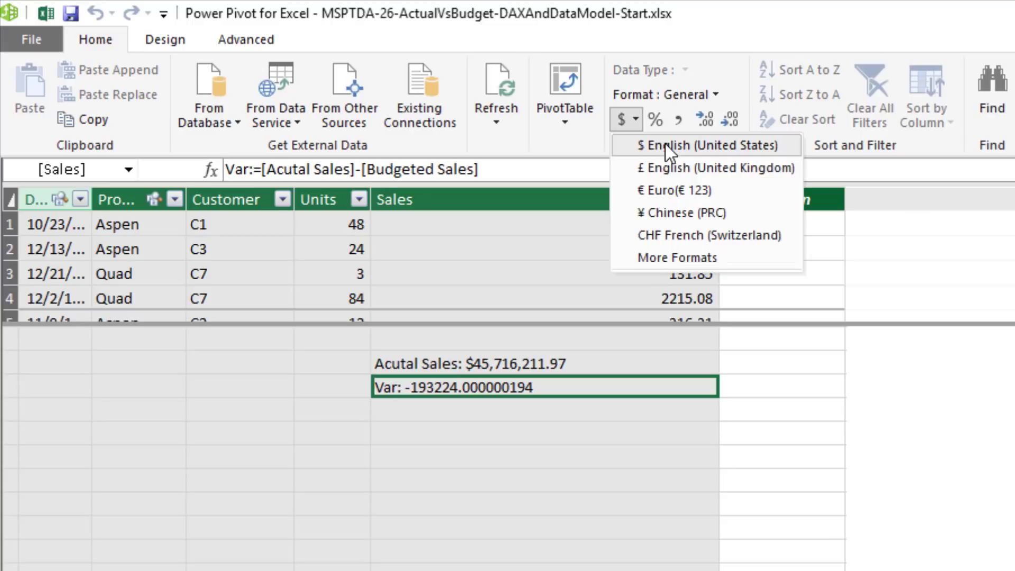
click(666, 147)
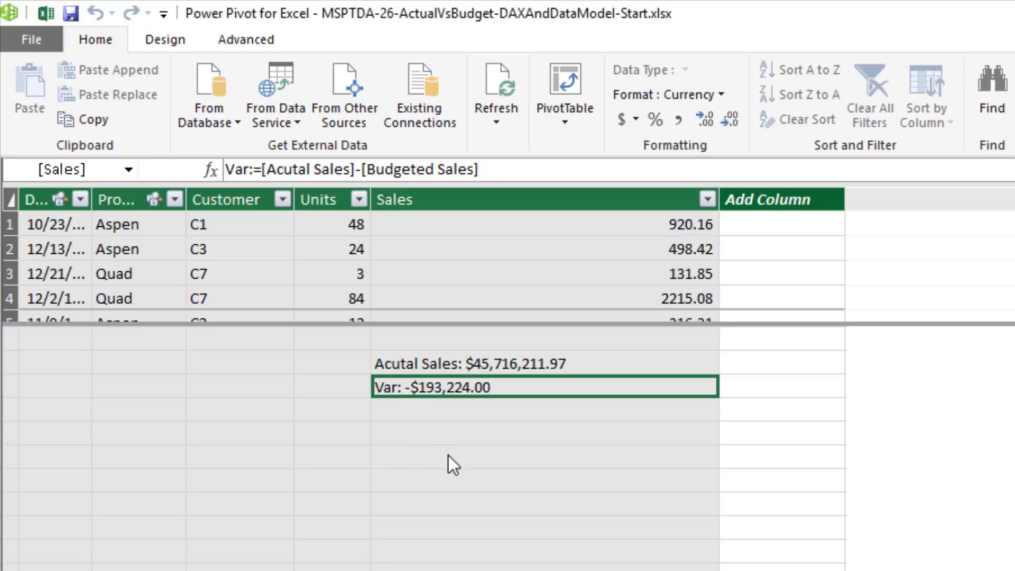
click(445, 410)
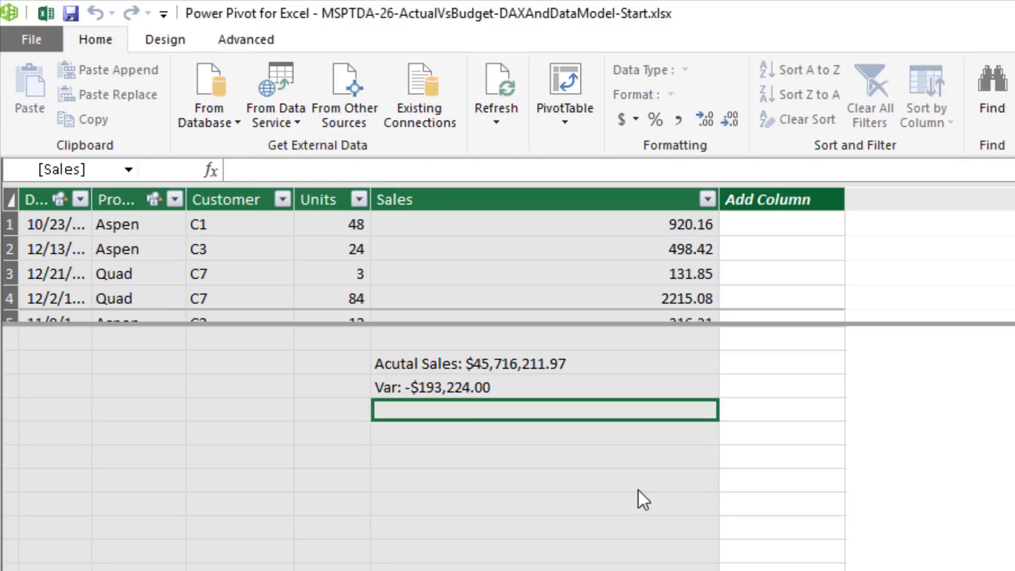
Create Var %:=DIVIDE([Var],[Budgeted Sales]) formatted as a percentage, giving -0.42%.
text(Var %:=)
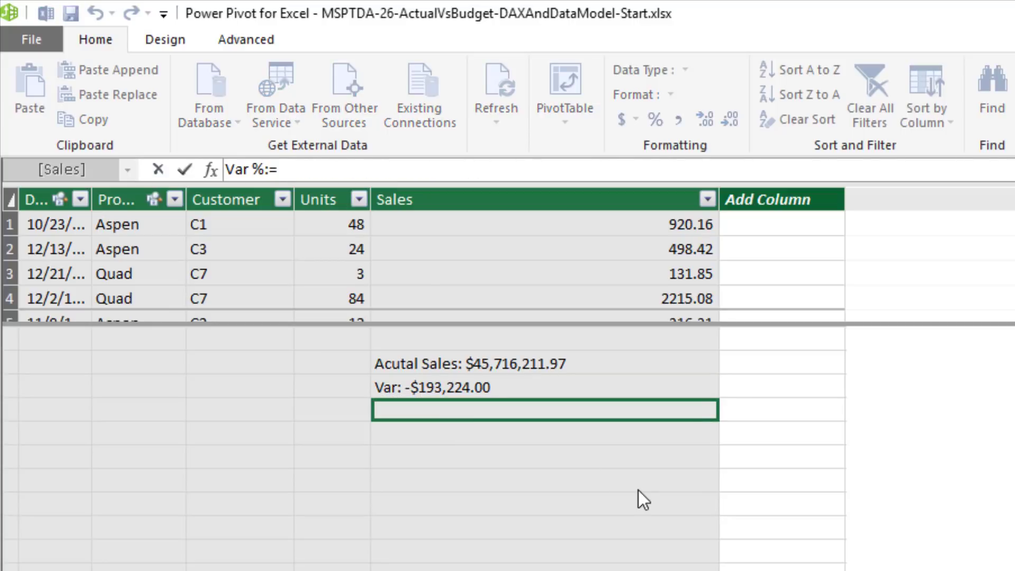
text(DIVIDE()
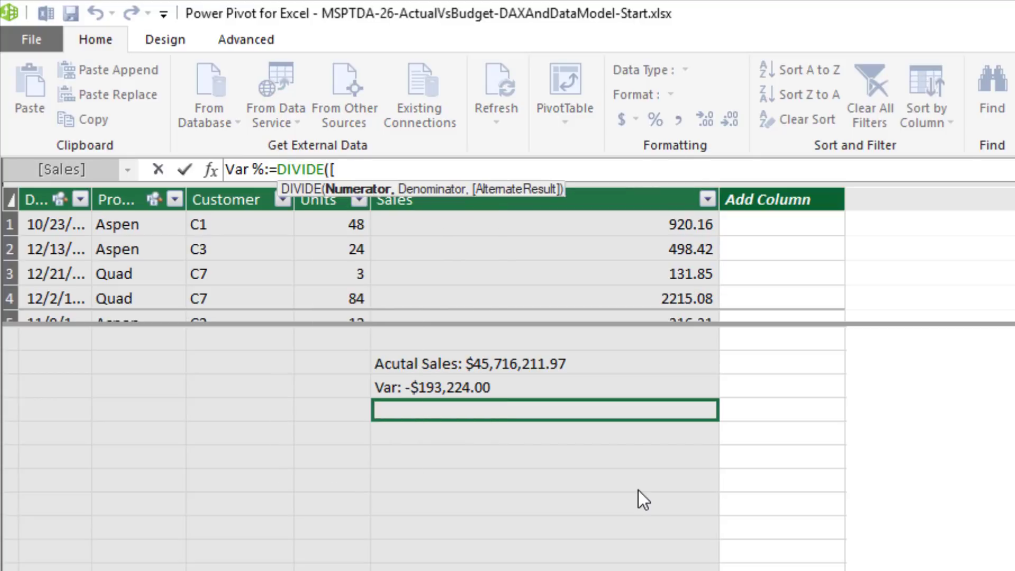
text([)
key(Down)
key(Down)
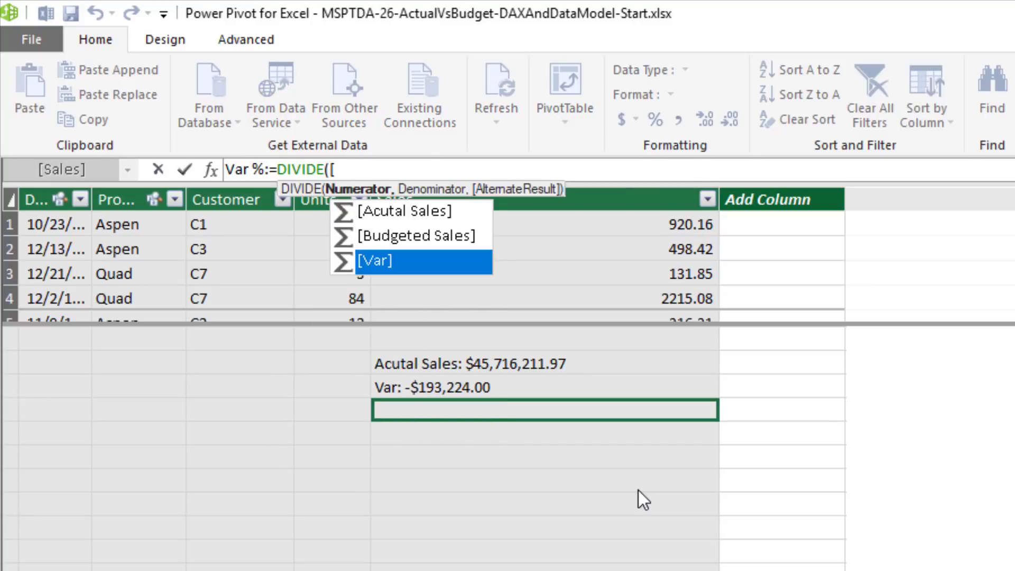
key(Tab)
text(,)
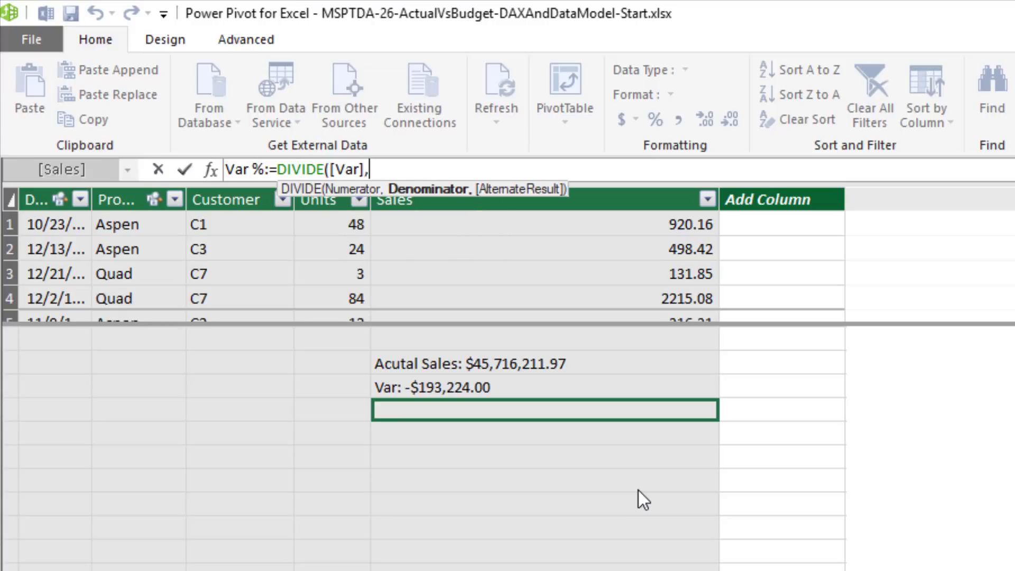
text([b)
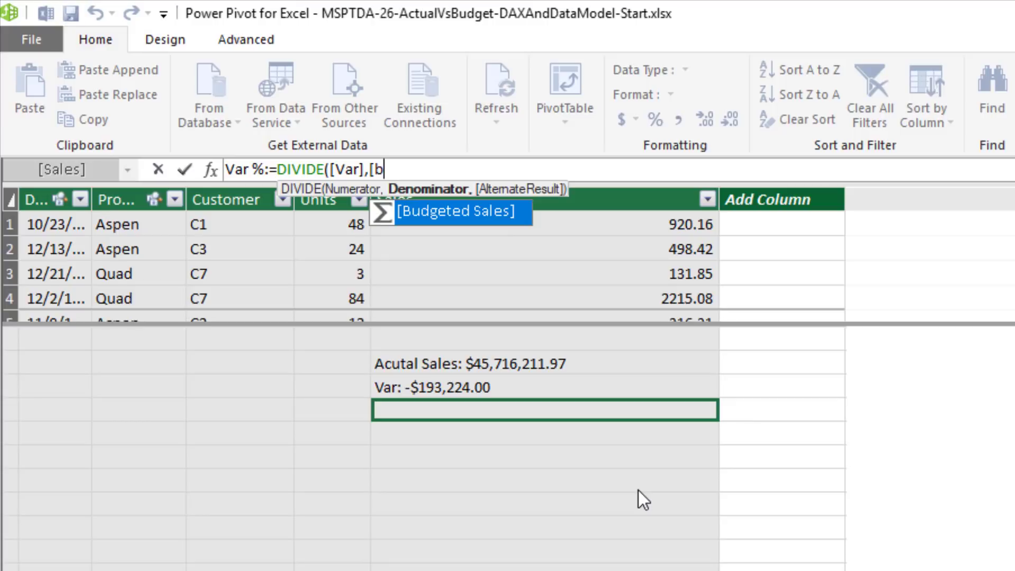
key(Tab)
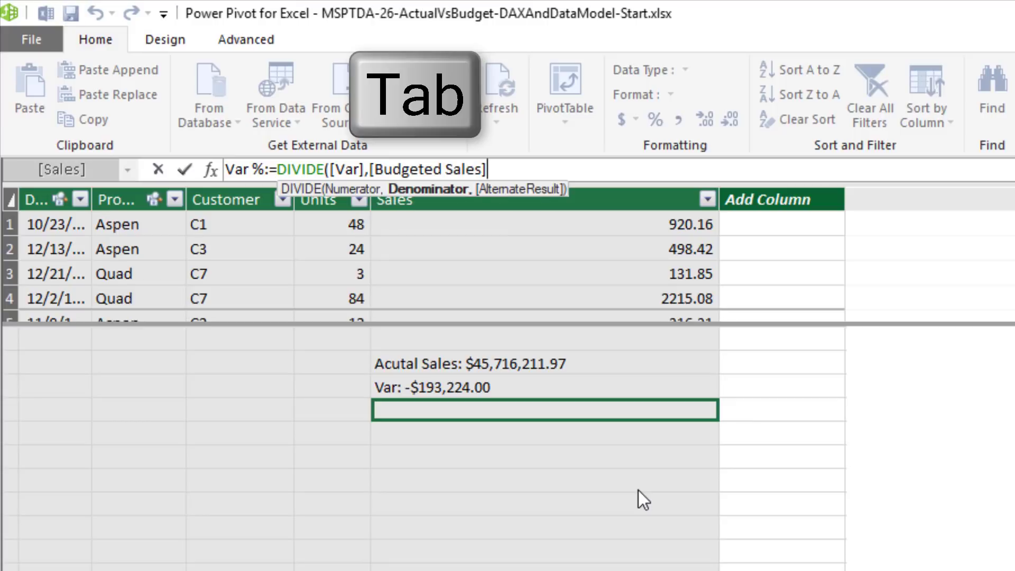
text())
key(Return)
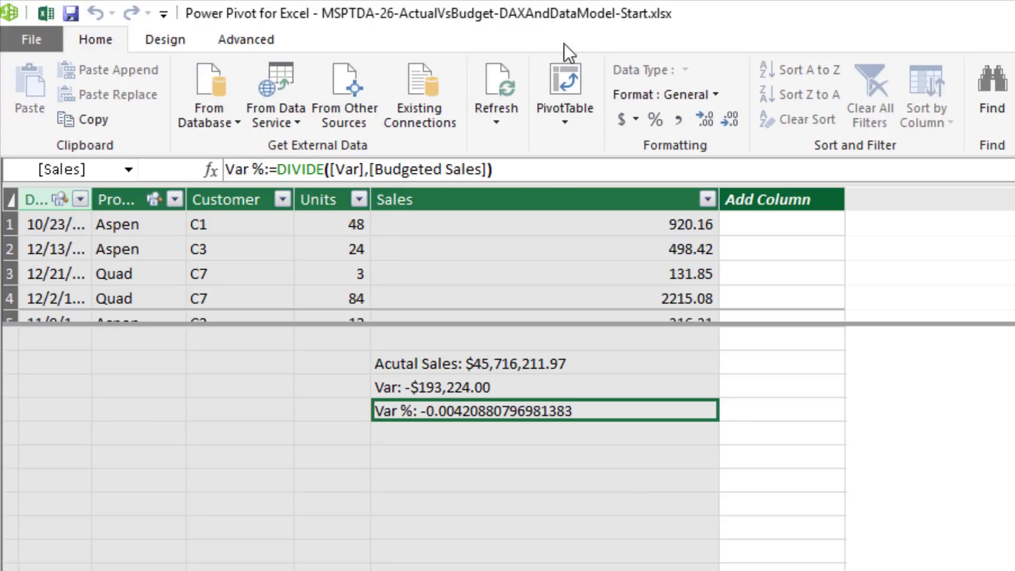
click(655, 120)
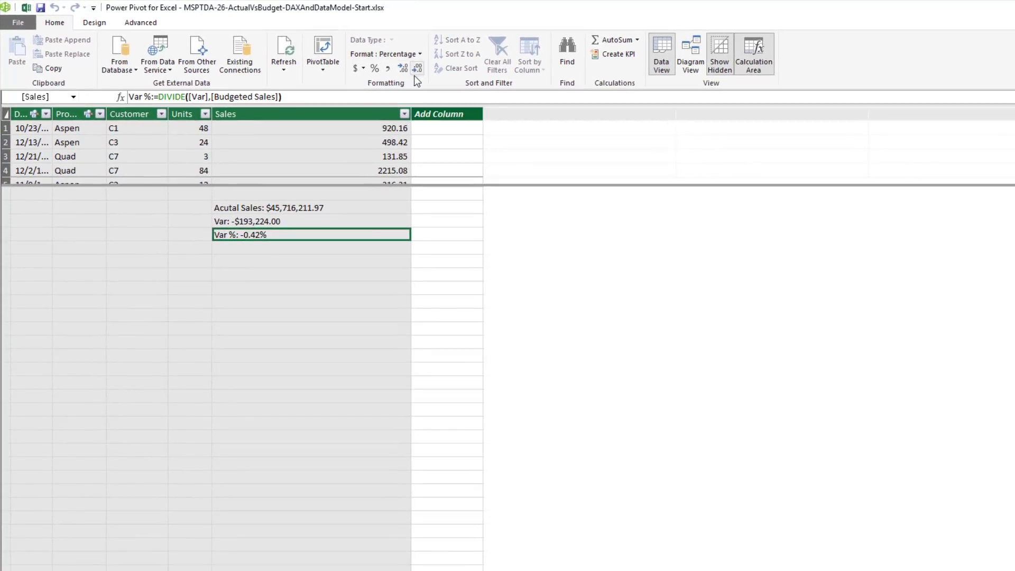
In Diagram View, hide fBudget's EOMonth, Product and Budget columns from client tools.
click(690, 53)
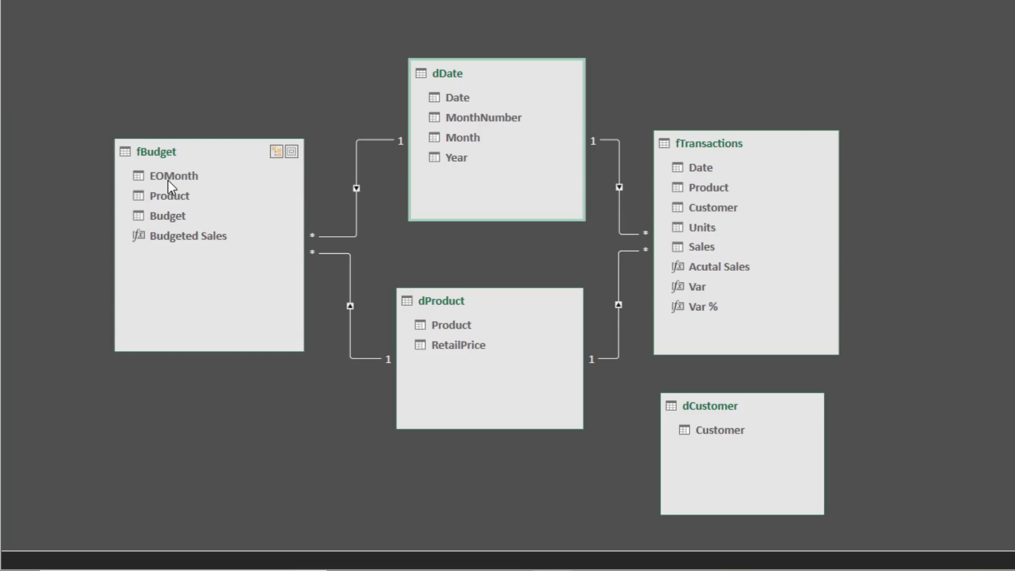
click(129, 368)
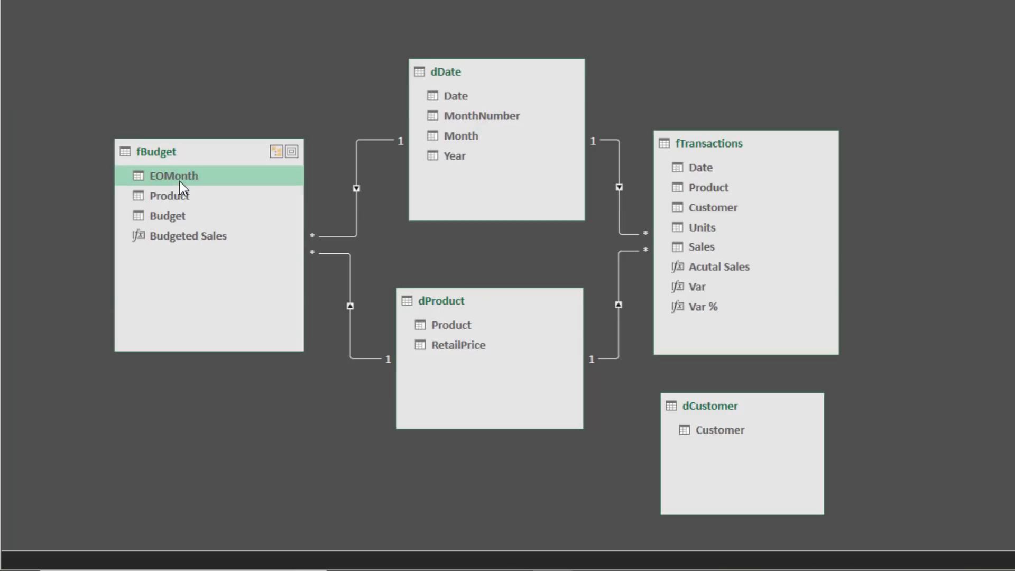
shift+click(176, 220)
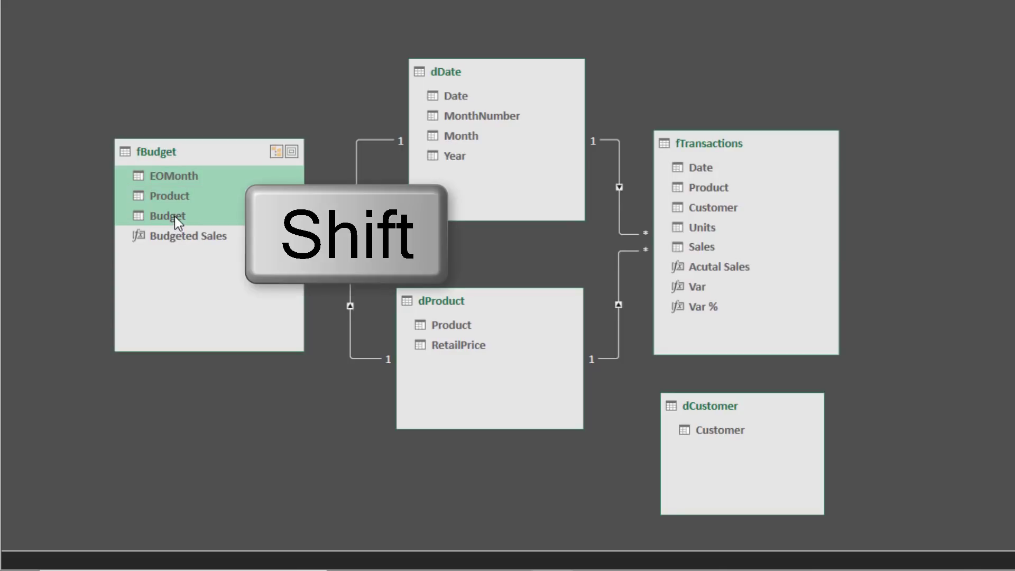
right_click(176, 220)
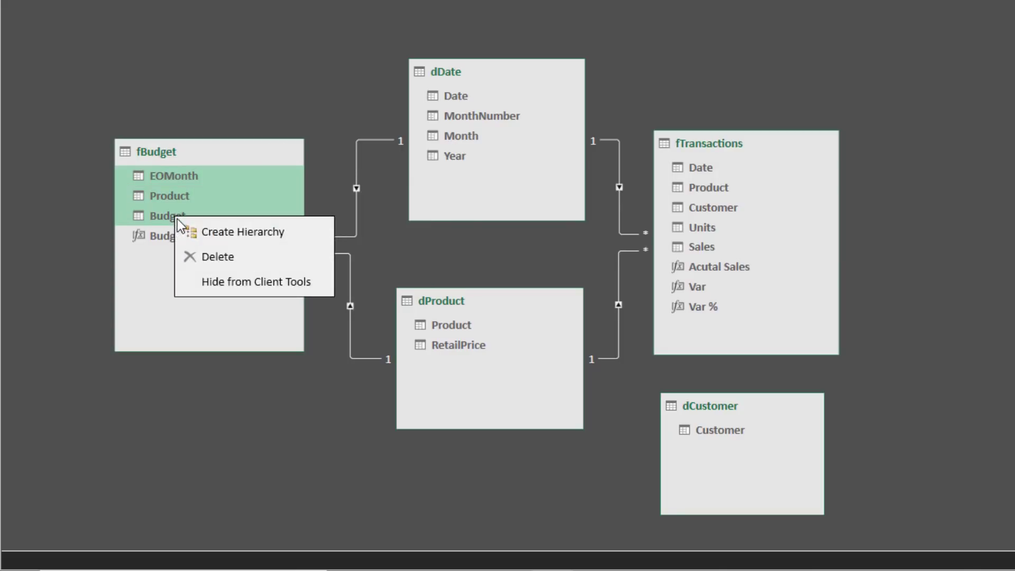
click(236, 283)
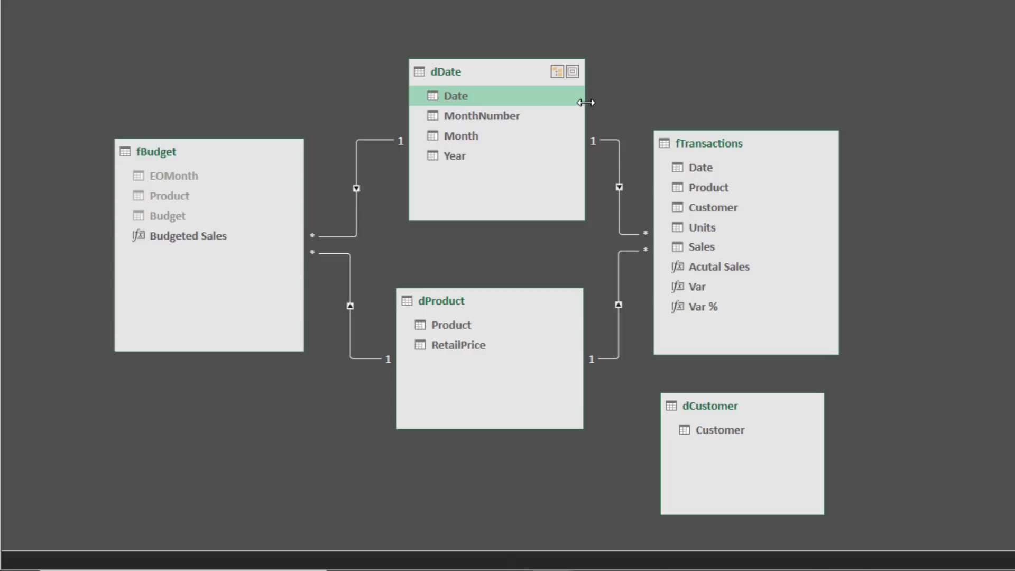
Hide the Date and MonthNumber columns and dProduct's RetailPrice from client tools.
ctrl+click(496, 116)
right_click(524, 112)
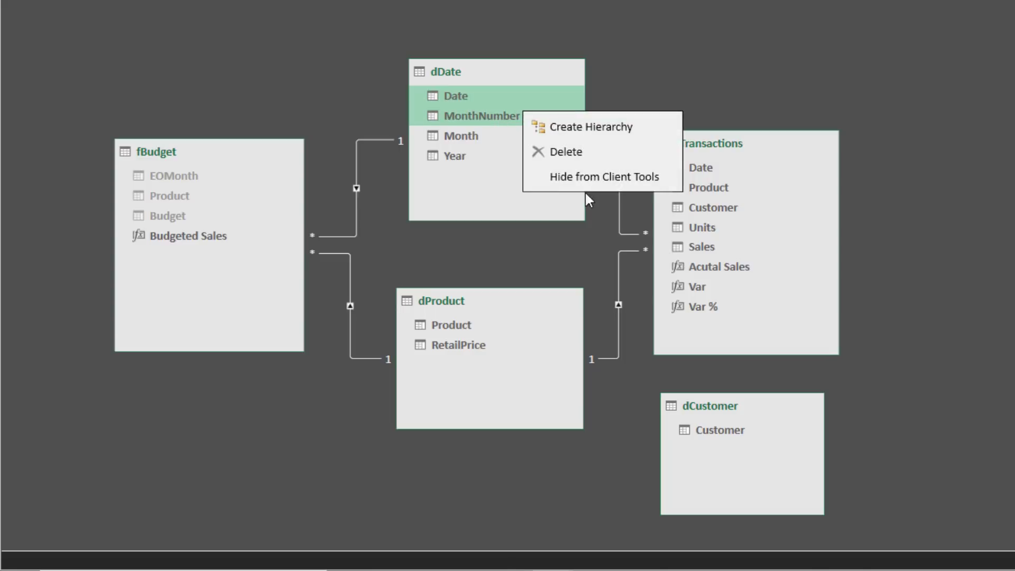
click(586, 179)
right_click(460, 345)
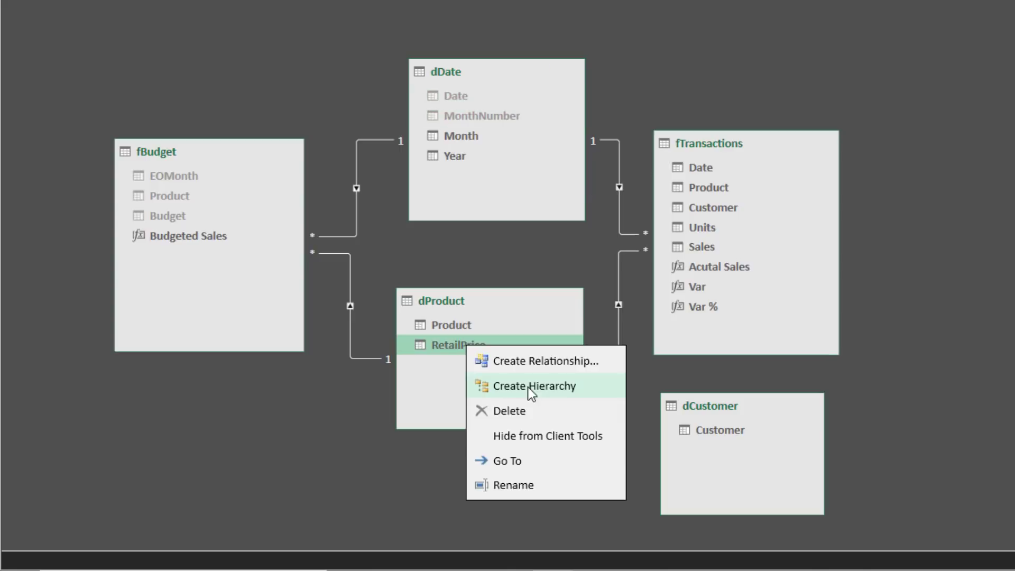
click(544, 437)
Hide fTransactions' columns from Date through Sales from client tools.
click(700, 167)
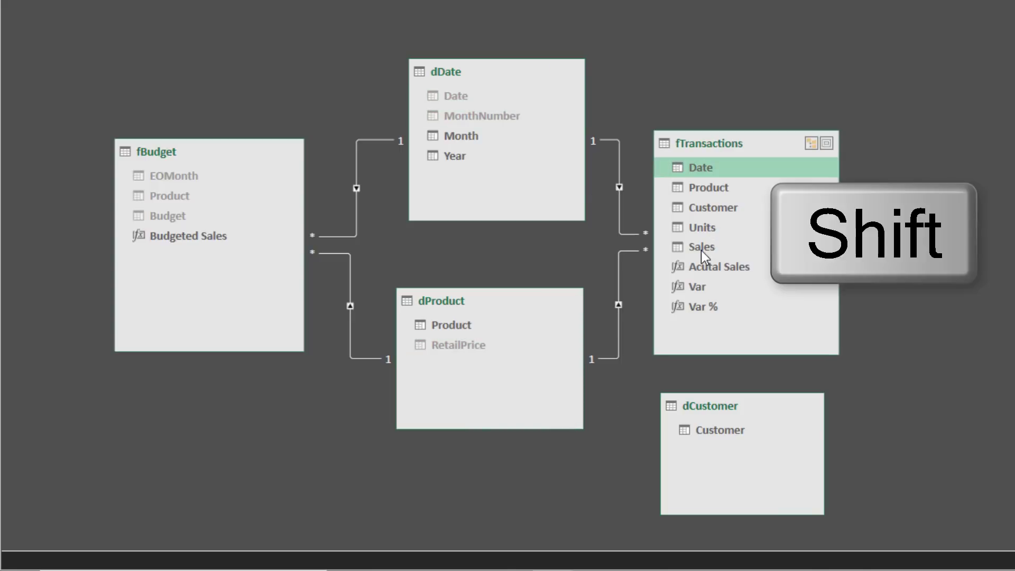
shift+click(700, 250)
right_click(711, 225)
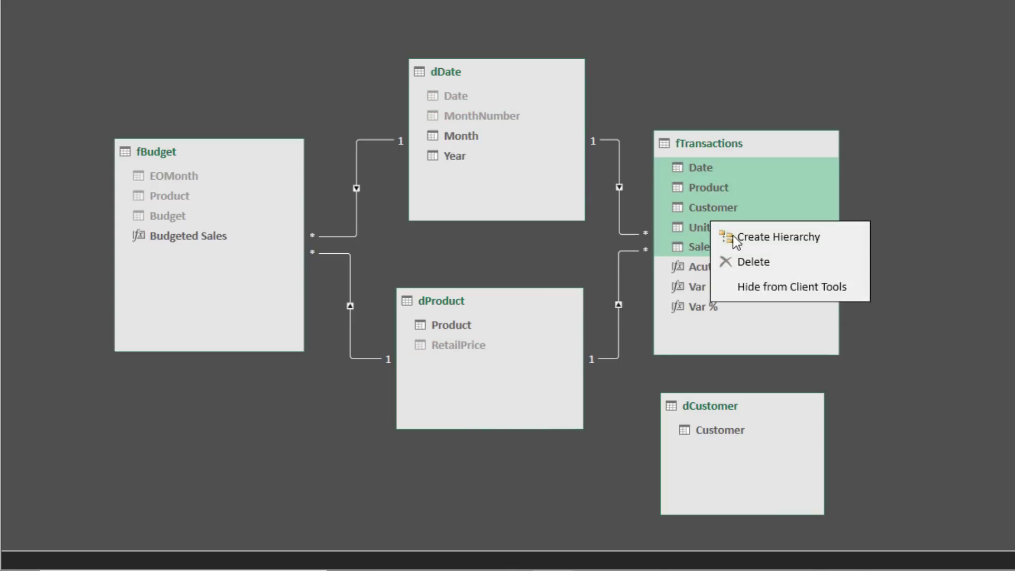
click(772, 285)
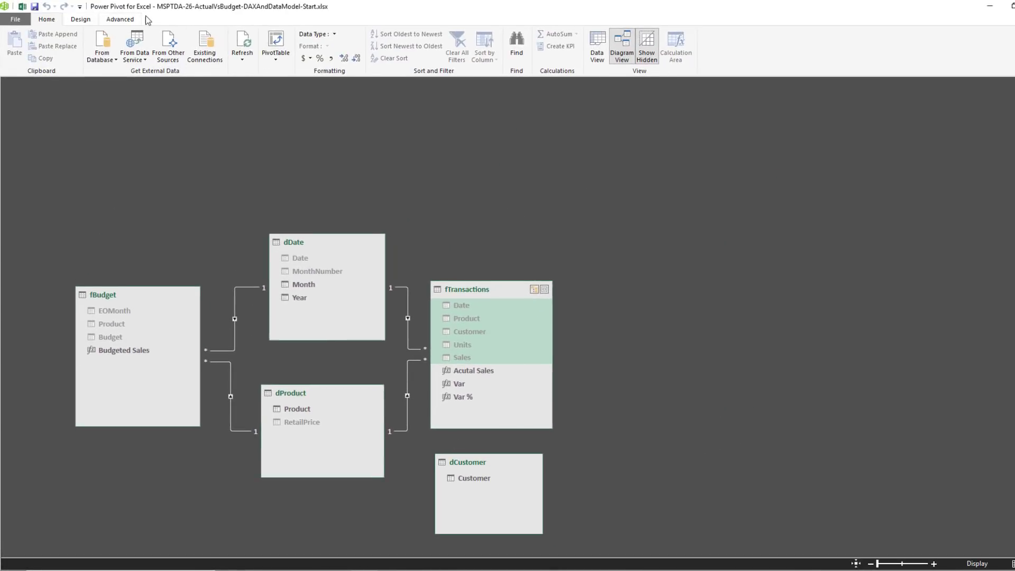
Insert a data-model PivotTable on the existing worksheet at cell B3.
click(278, 42)
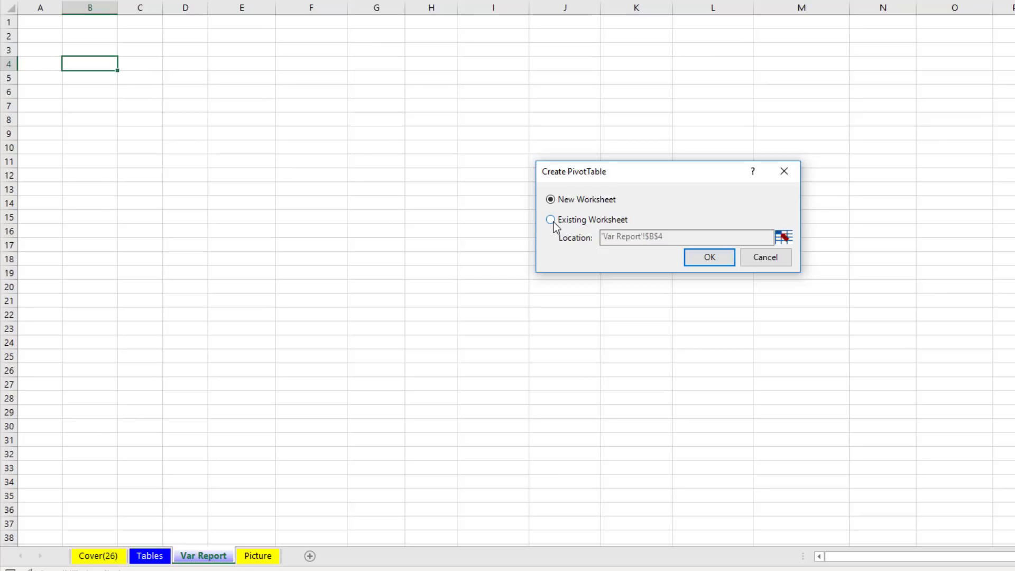
click(551, 220)
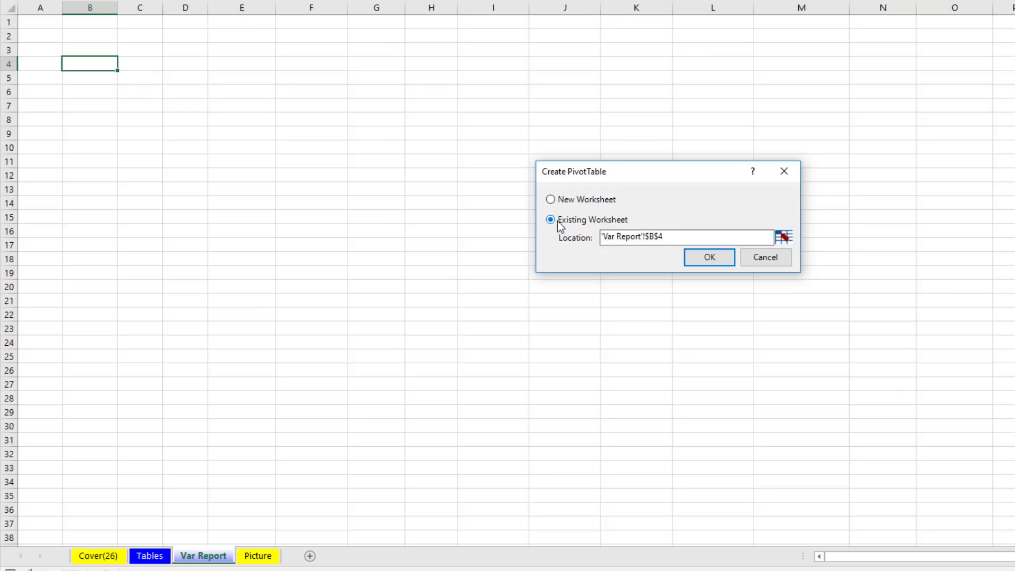
click(785, 238)
click(99, 49)
click(430, 211)
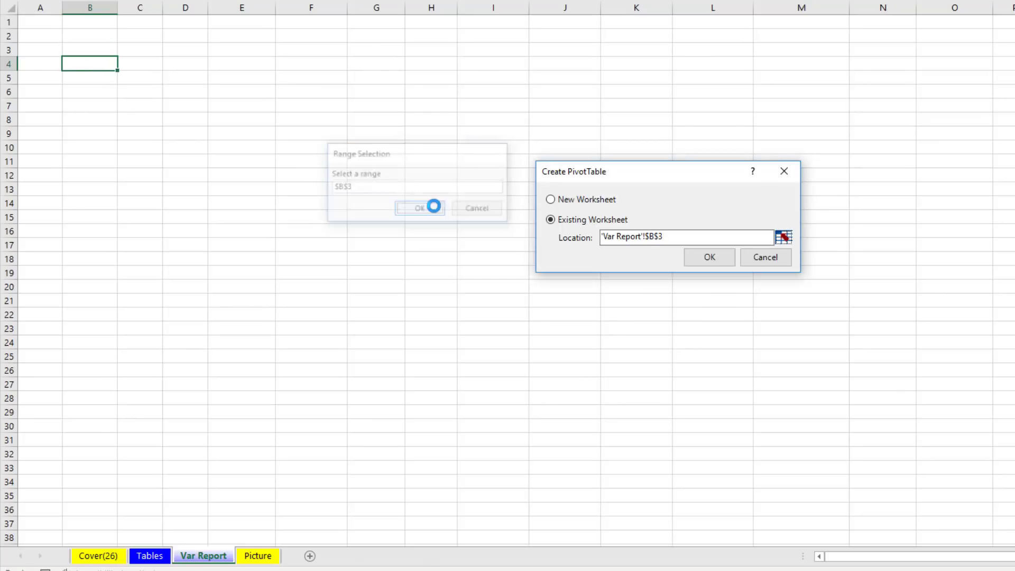
click(722, 261)
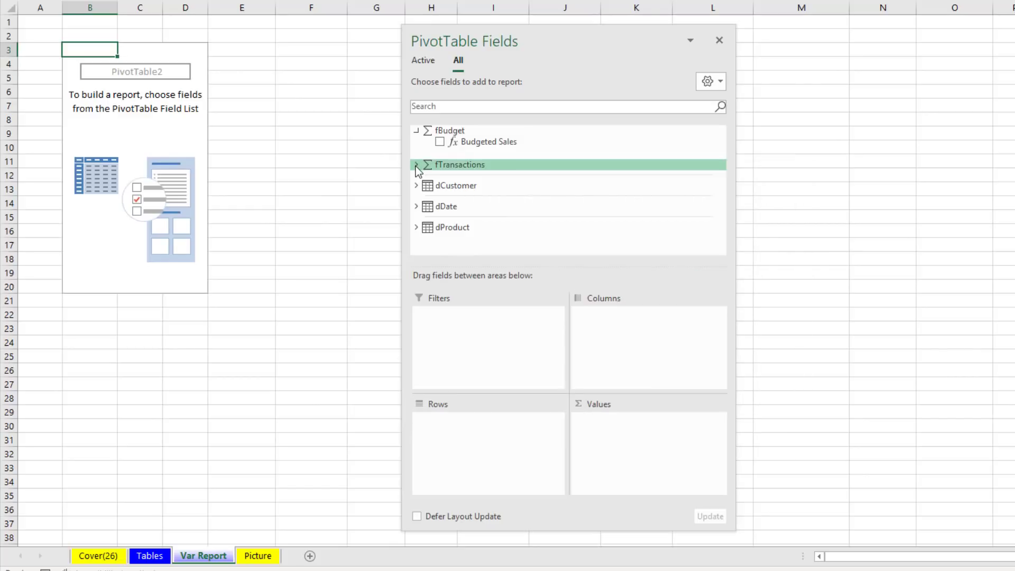
Add Product, Year and Month to the PivotTable rows.
click(416, 164)
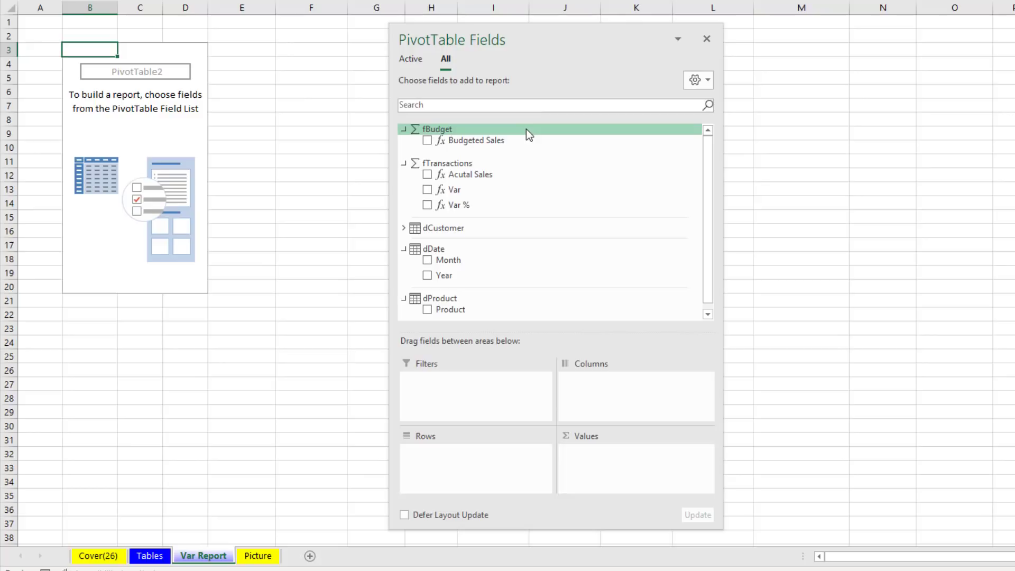
drag(473, 174, 479, 217)
drag(451, 309, 465, 465)
drag(444, 269, 453, 462)
drag(449, 253, 474, 476)
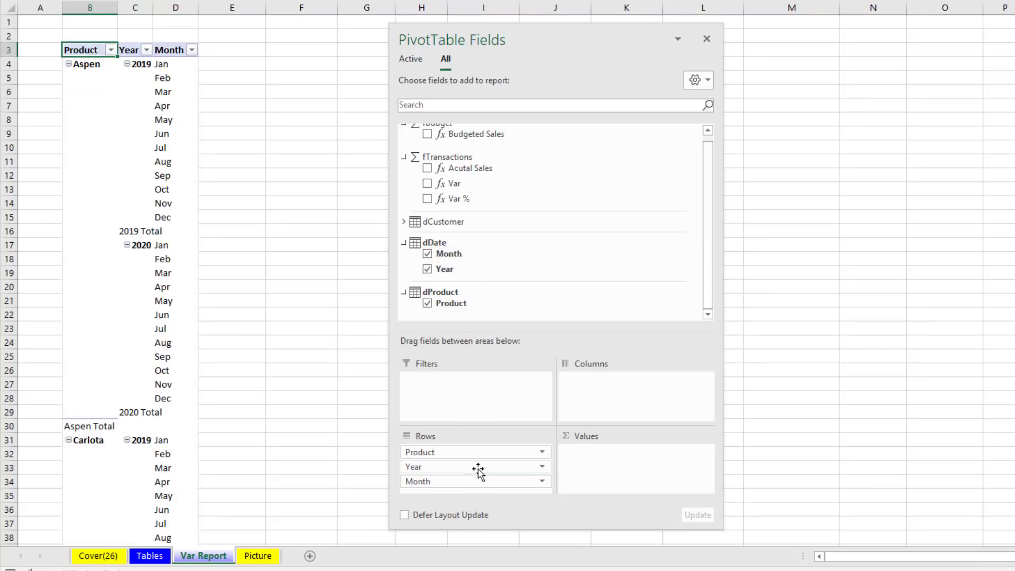
Add Acutal Sales, Budgeted Sales, Var and Var % as values, and move Month above Product.
click(427, 168)
click(426, 135)
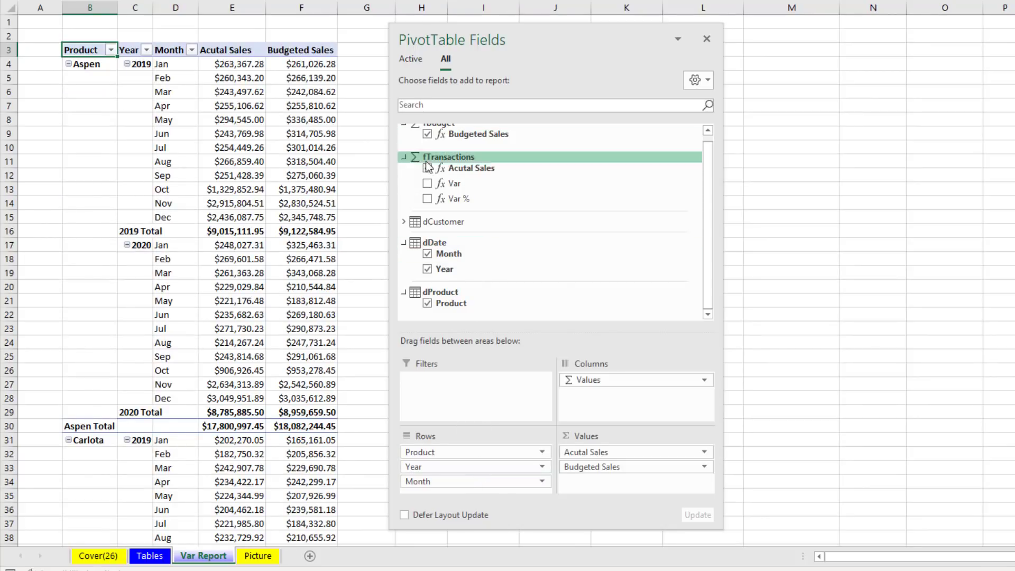
click(427, 184)
click(441, 202)
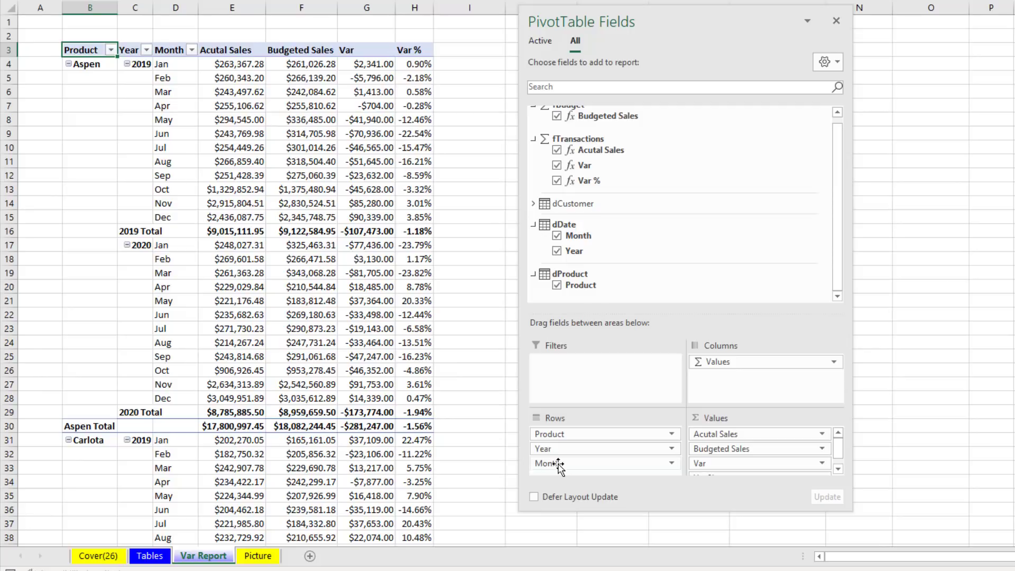
drag(559, 467, 583, 430)
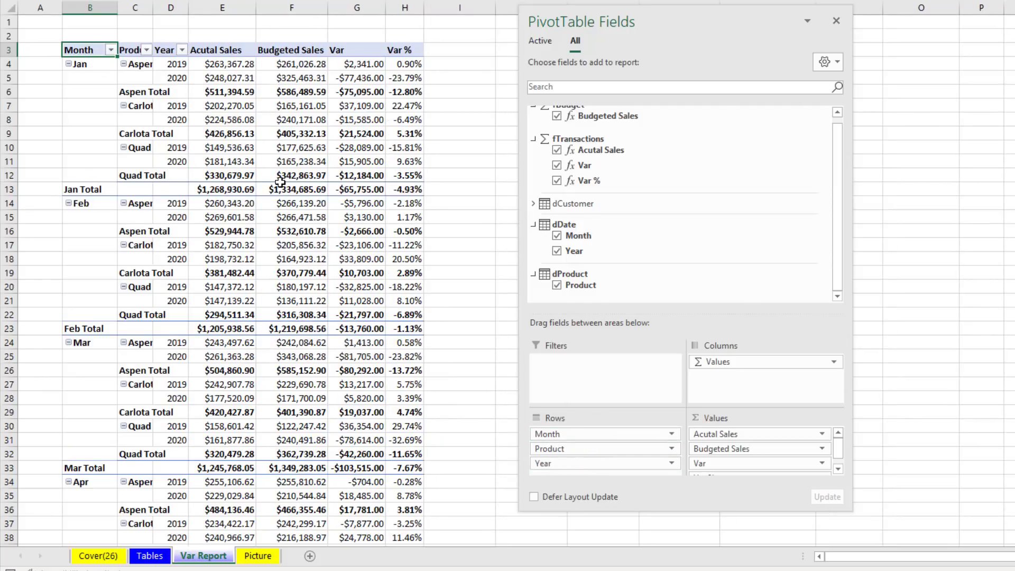
Move Month back below Year, then relate dCustomer to fTransactions on Customer.
drag(582, 435, 590, 464)
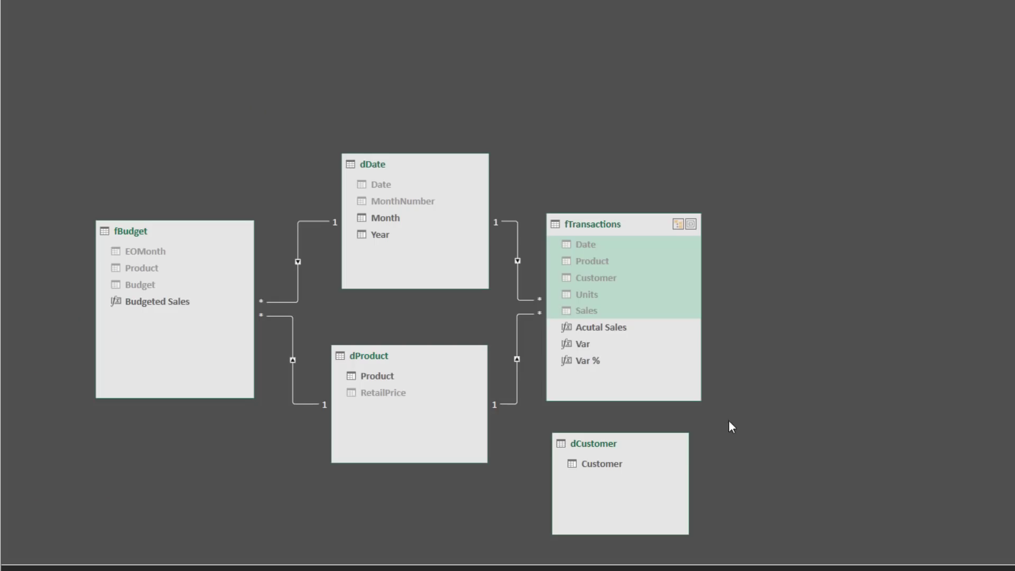
drag(599, 465, 616, 280)
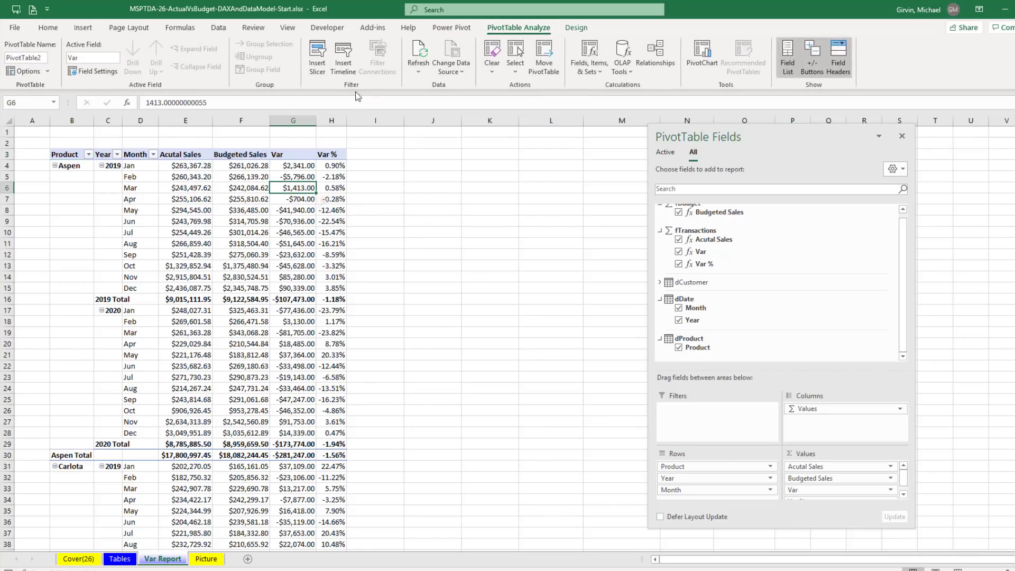
Insert a Customer slicer and place it beside the PivotTable near row 3.
click(317, 58)
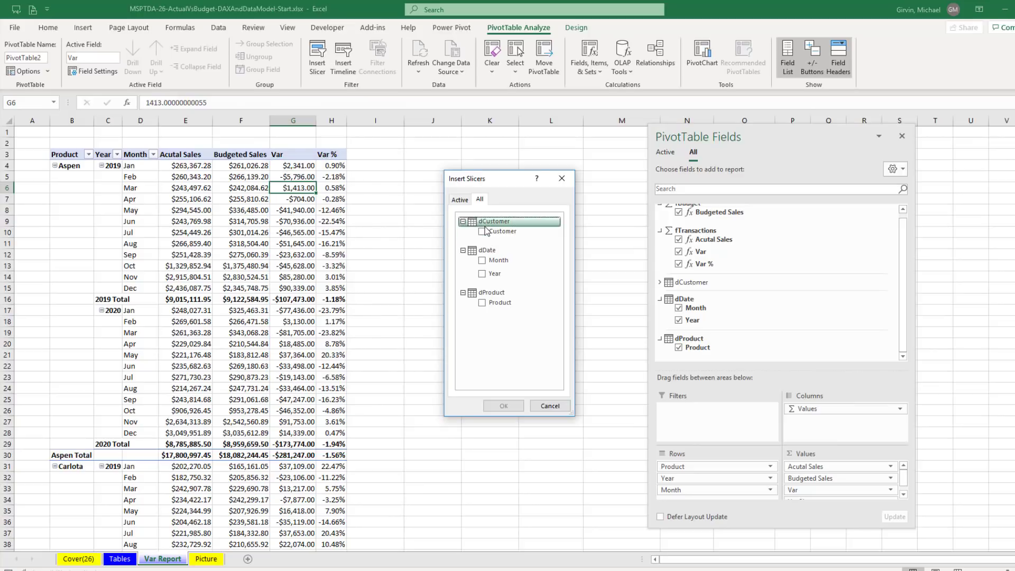
click(483, 231)
click(502, 405)
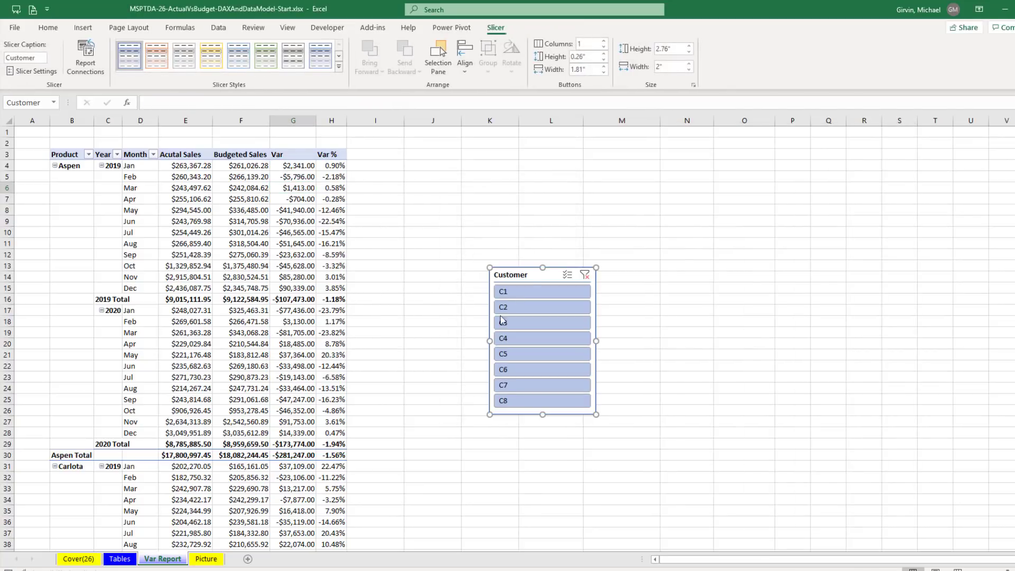
drag(520, 275, 435, 156)
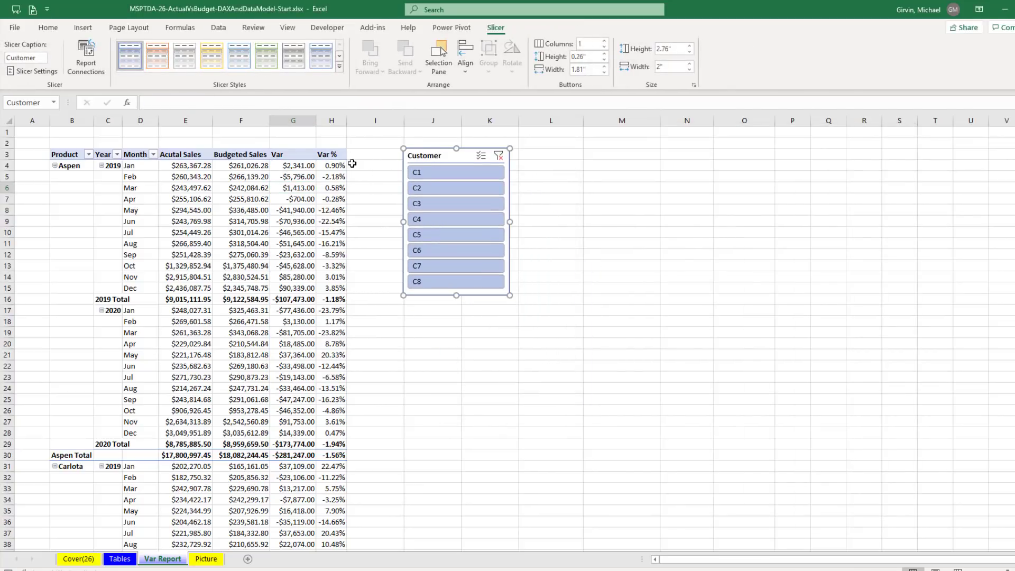
Filter the report to customer C3, then C4, and nudge the slicer slightly left.
click(423, 204)
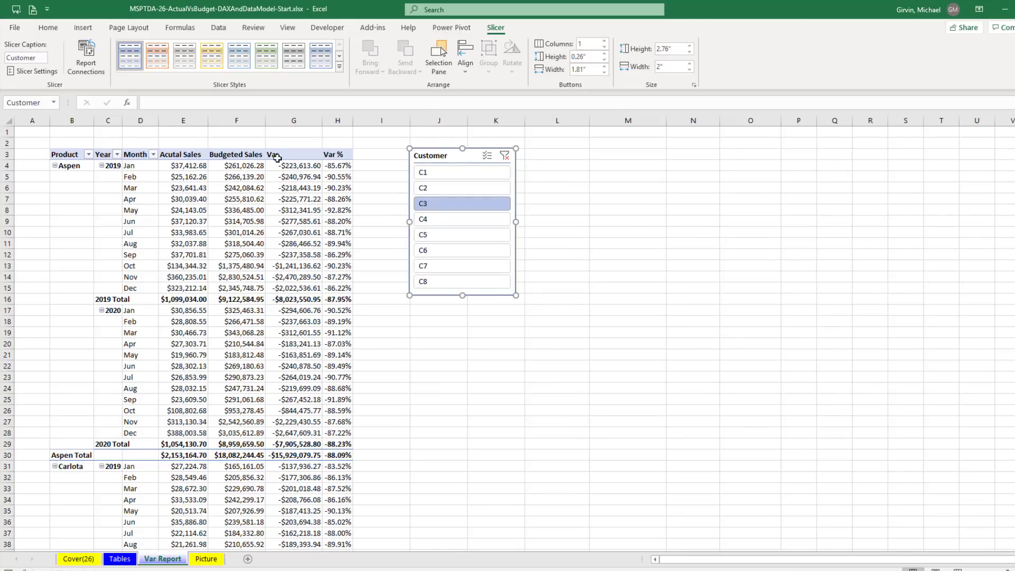
mouse_move(348, 214)
click(440, 220)
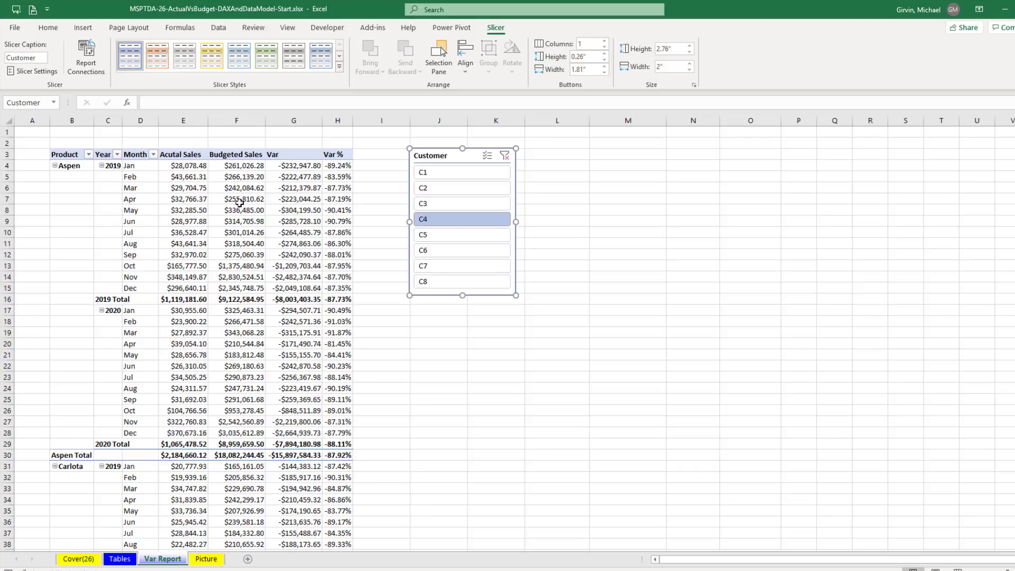
drag(438, 157, 428, 162)
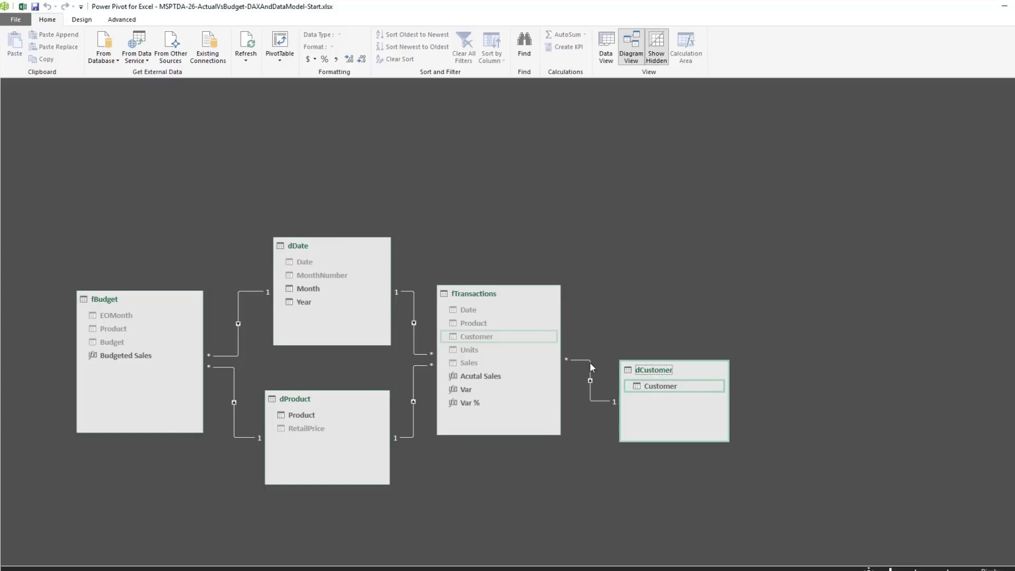
Delete the dCustomer–fTransactions relationship from the model and return to the Excel workbook.
right_click(589, 363)
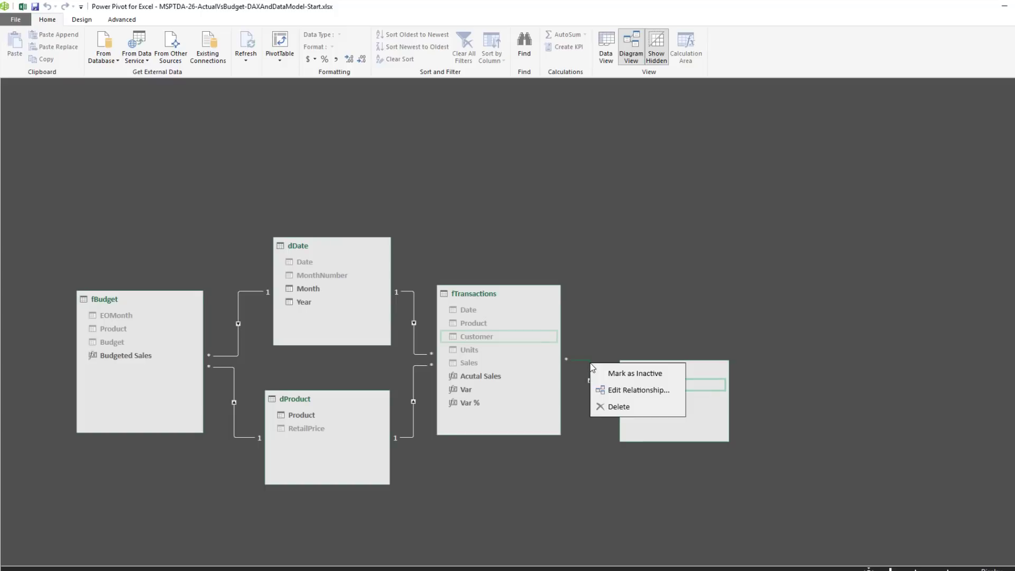
click(635, 408)
click(519, 312)
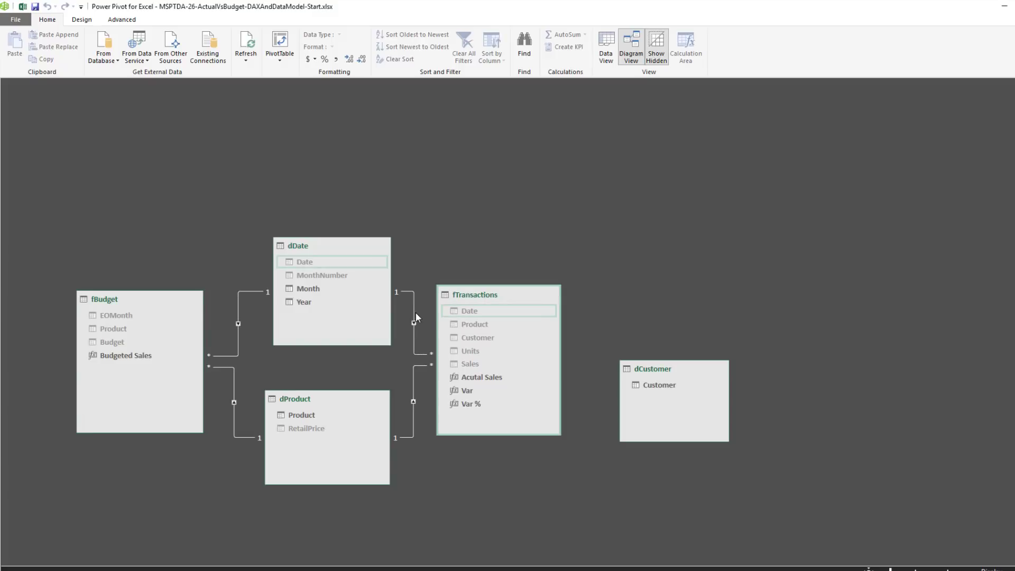
key(alt+Tab)
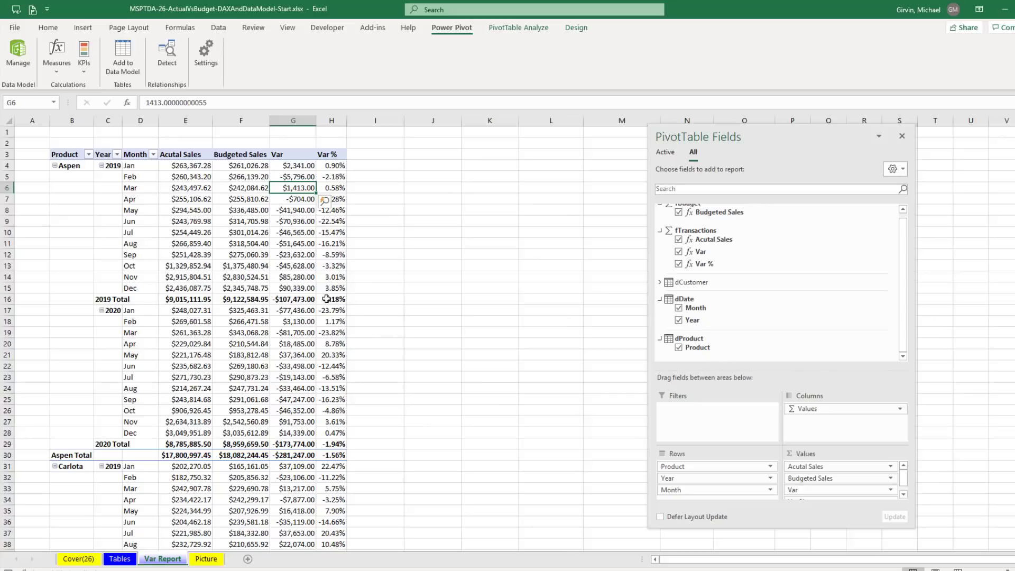